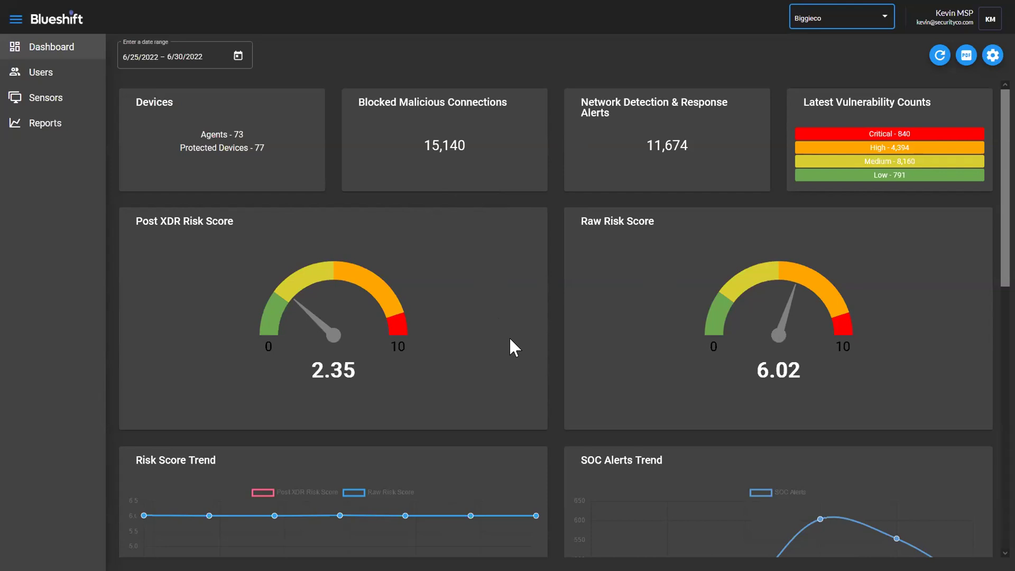
scroll(526, 419, down, 2)
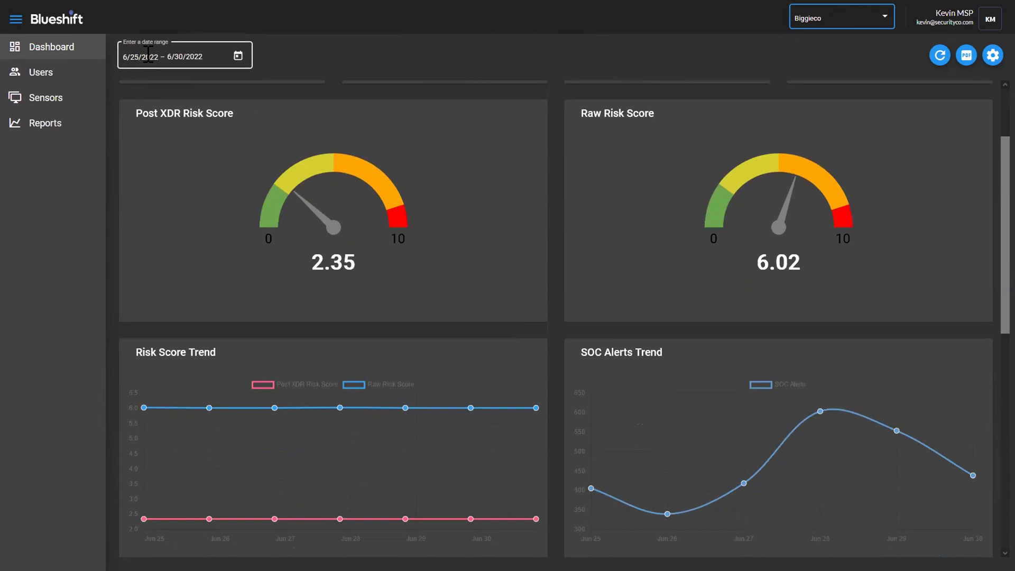
mouse_move(471, 407)
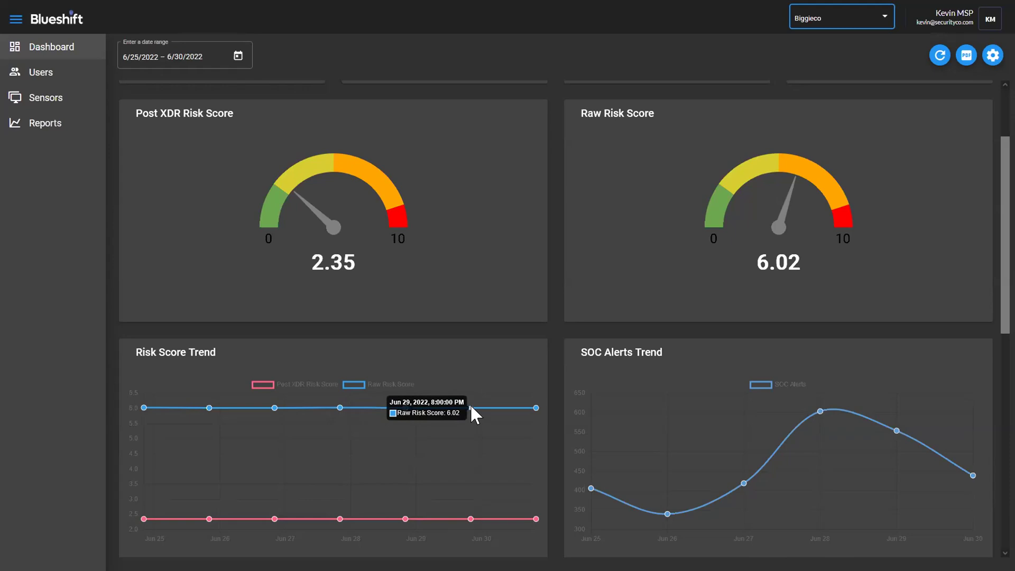
scroll(665, 434, up, 2)
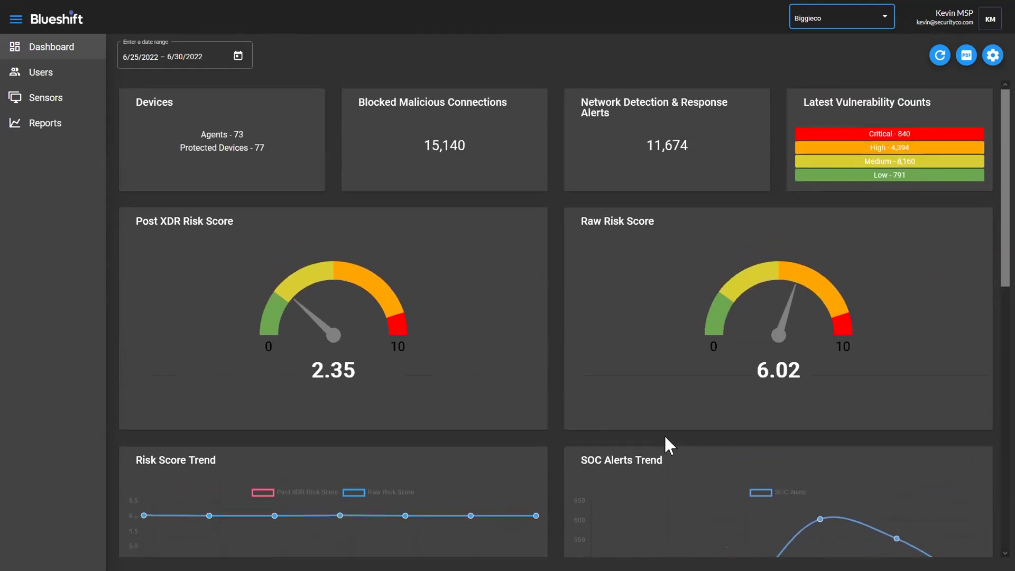
scroll(664, 434, down, 7)
scroll(660, 439, down, 1)
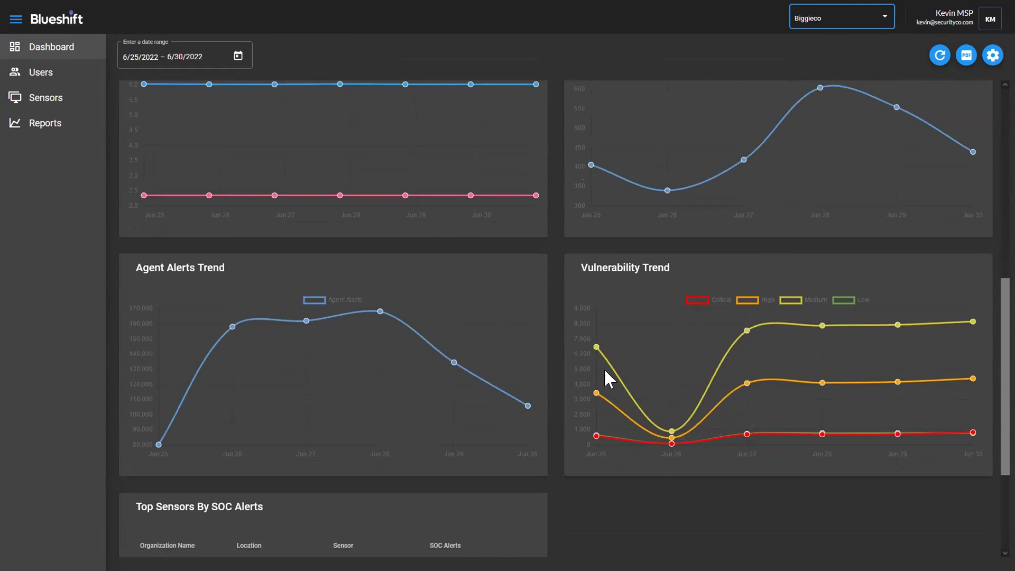
scroll(606, 371, up, 8)
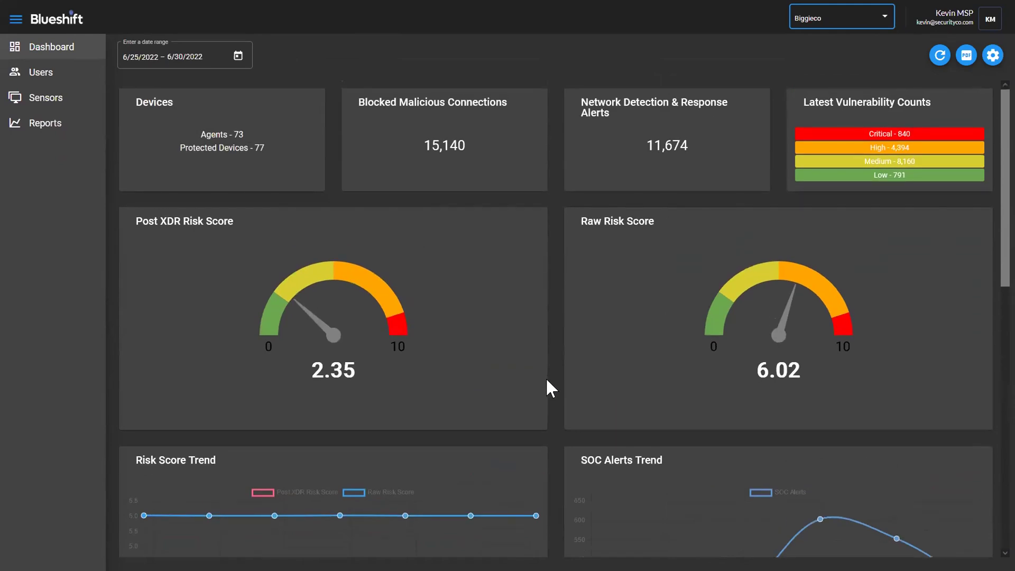
View Biggieco's two console users, noting the one marked read-only
click(59, 76)
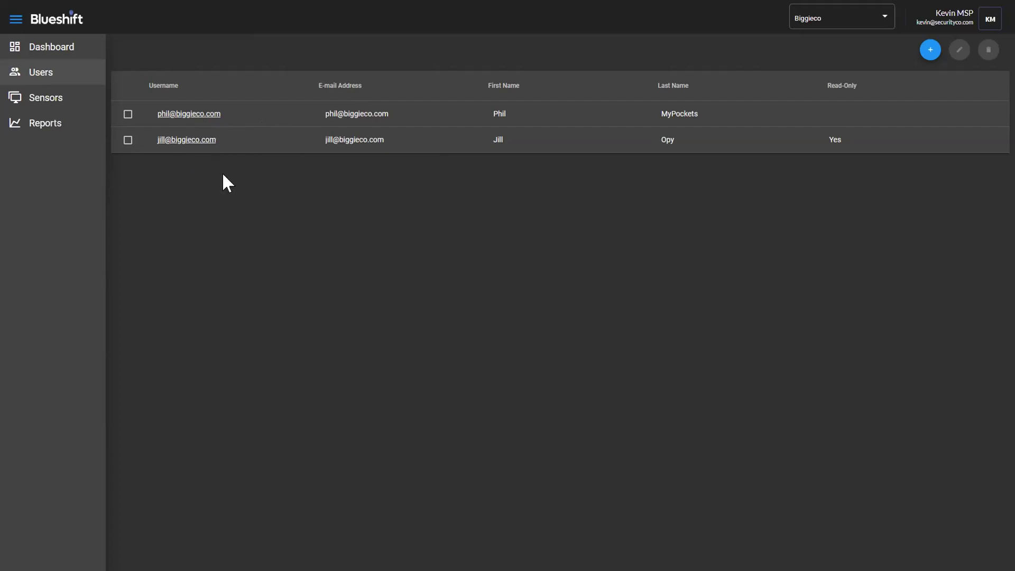
click(40, 48)
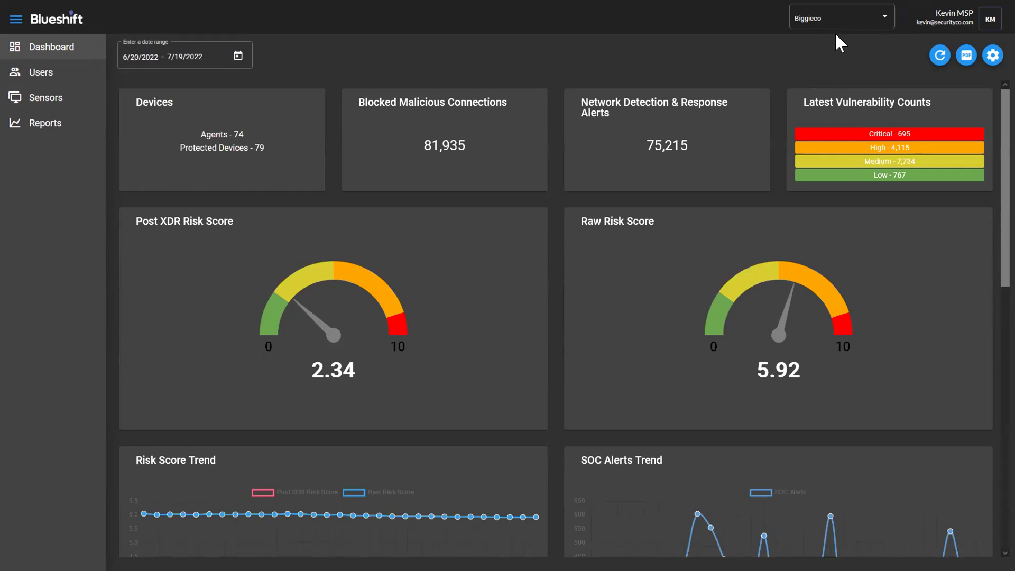
click(41, 73)
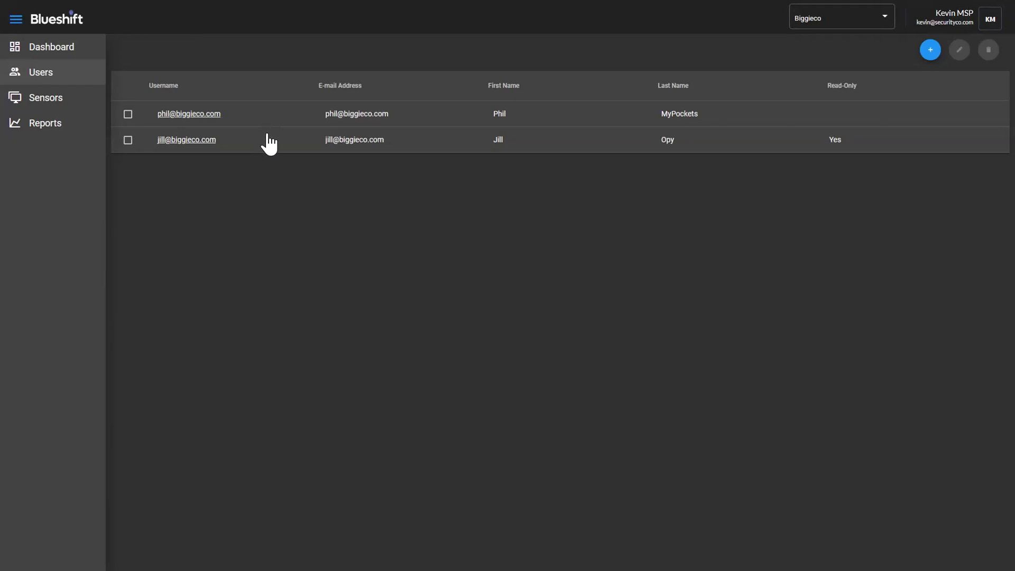
click(73, 105)
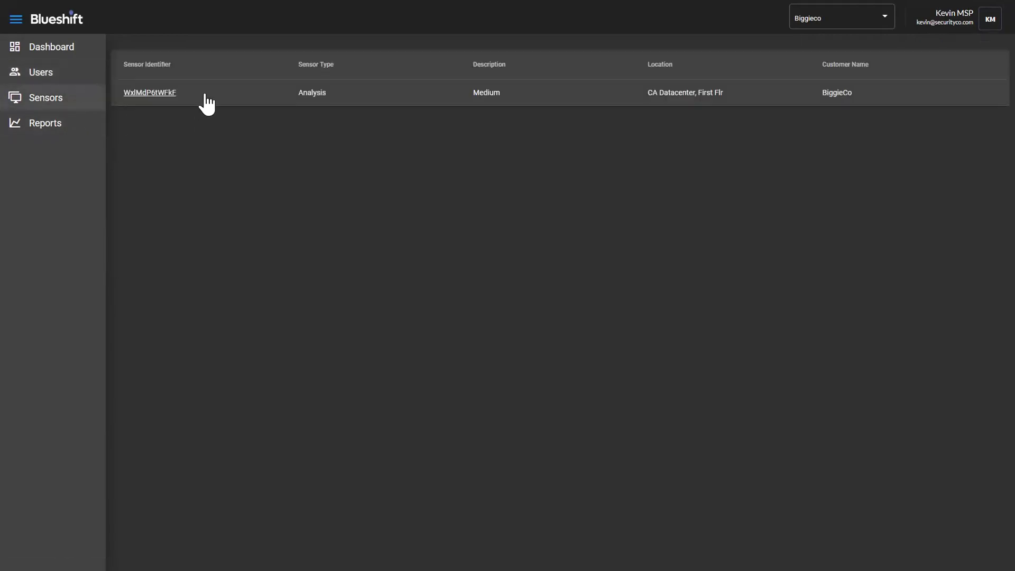
Inspect the Analysis sensor's location, CA Datacenter, First Flr, and close the editor without saving
click(200, 93)
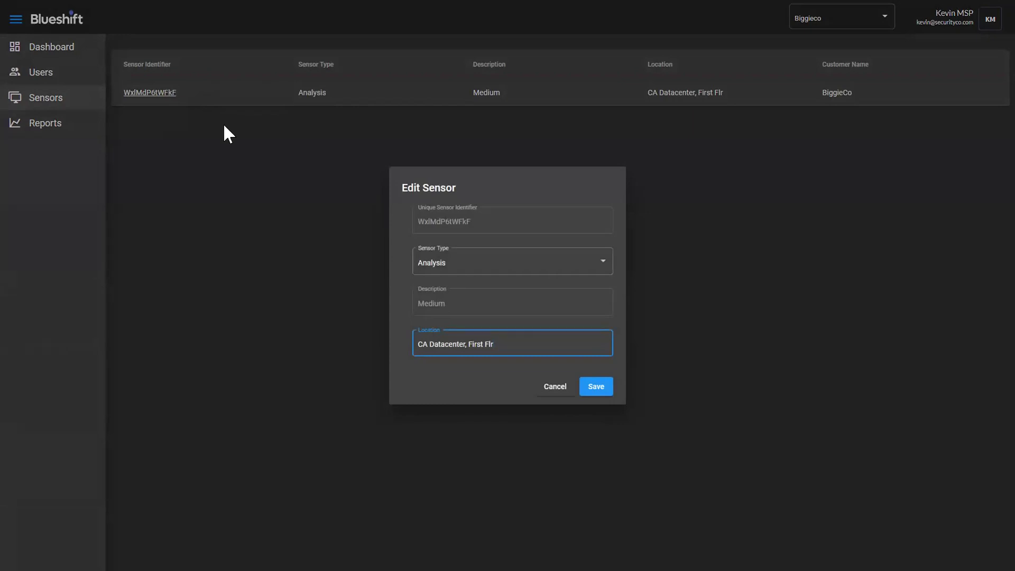
drag(507, 345, 409, 343)
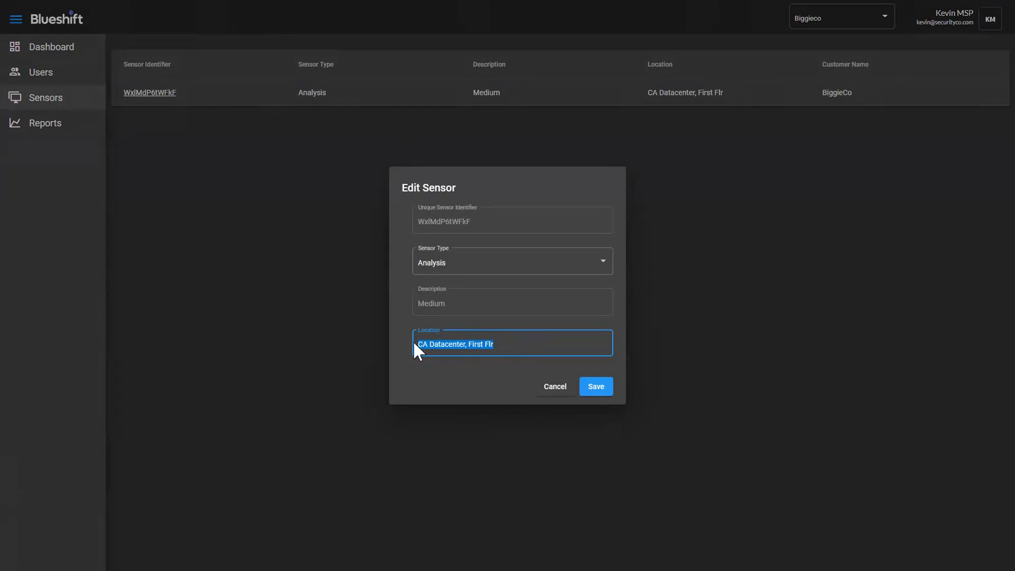
click(555, 386)
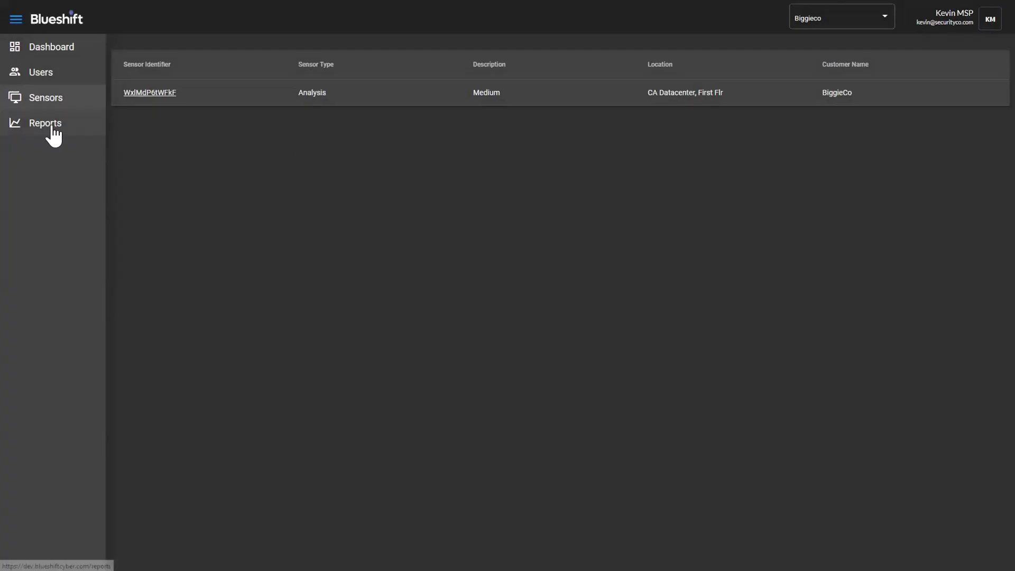
Show completed reports for All Organizations and download the latest BiggieCo Weekly PDF
click(62, 130)
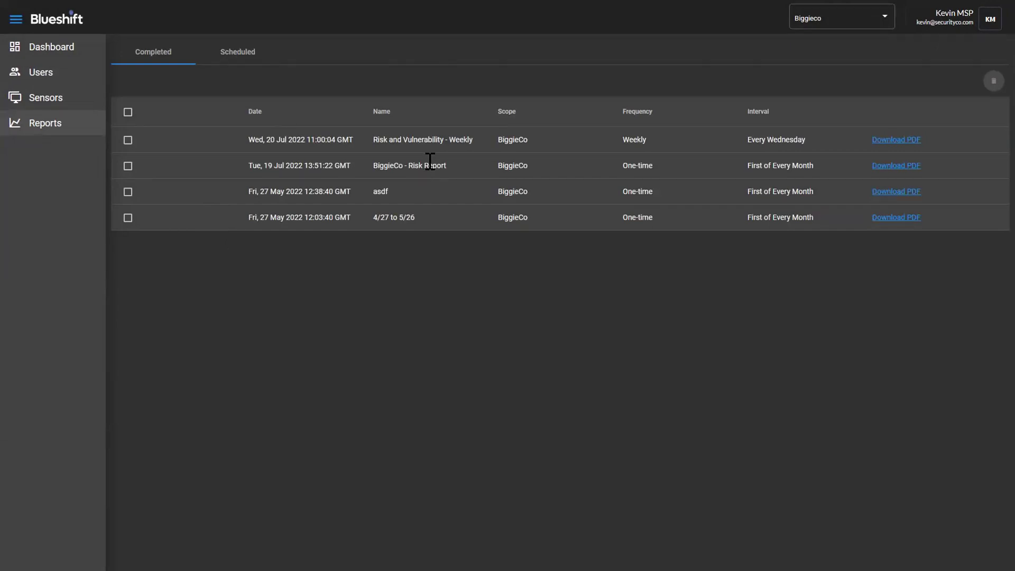
click(844, 24)
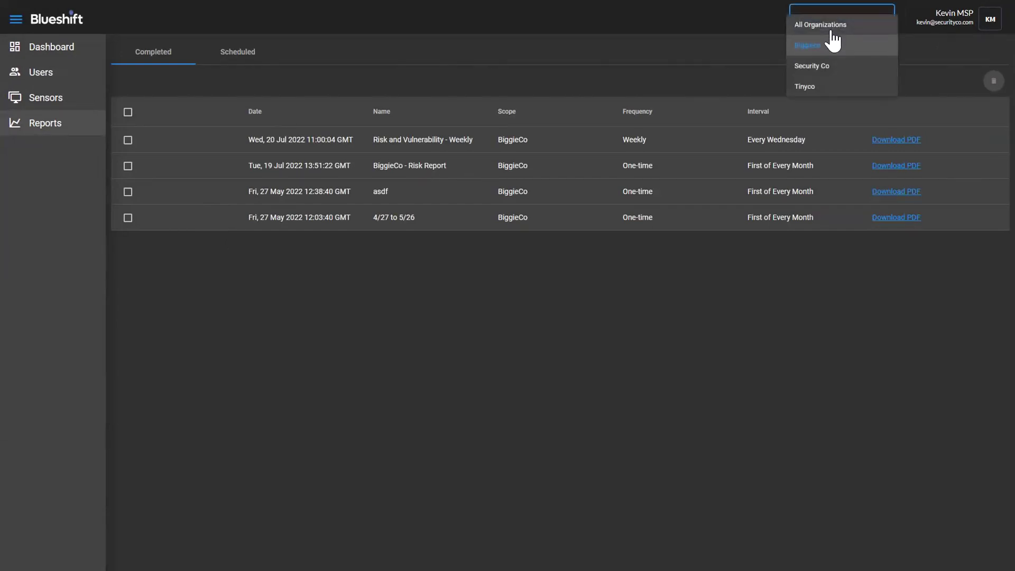
click(827, 23)
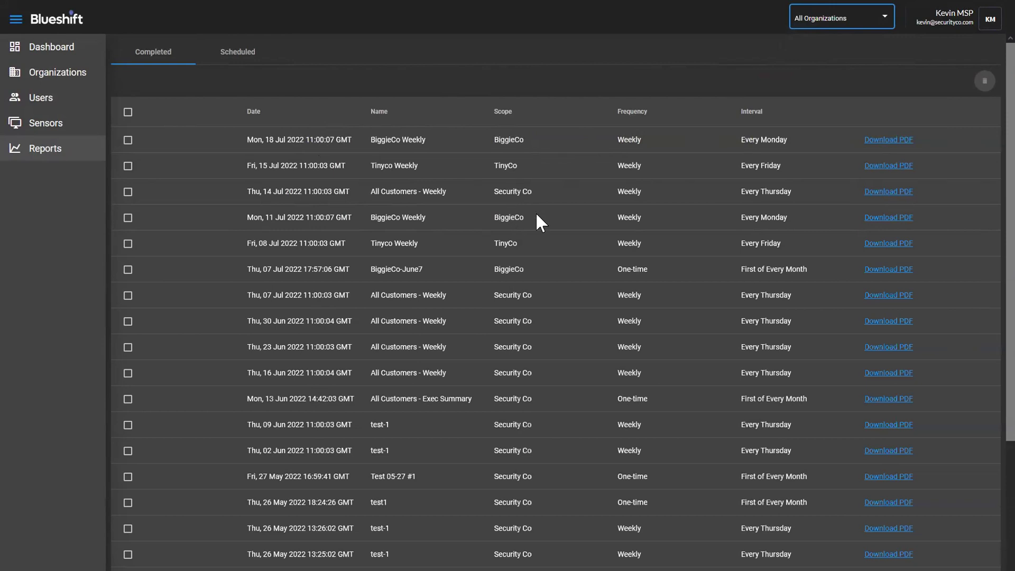
click(876, 141)
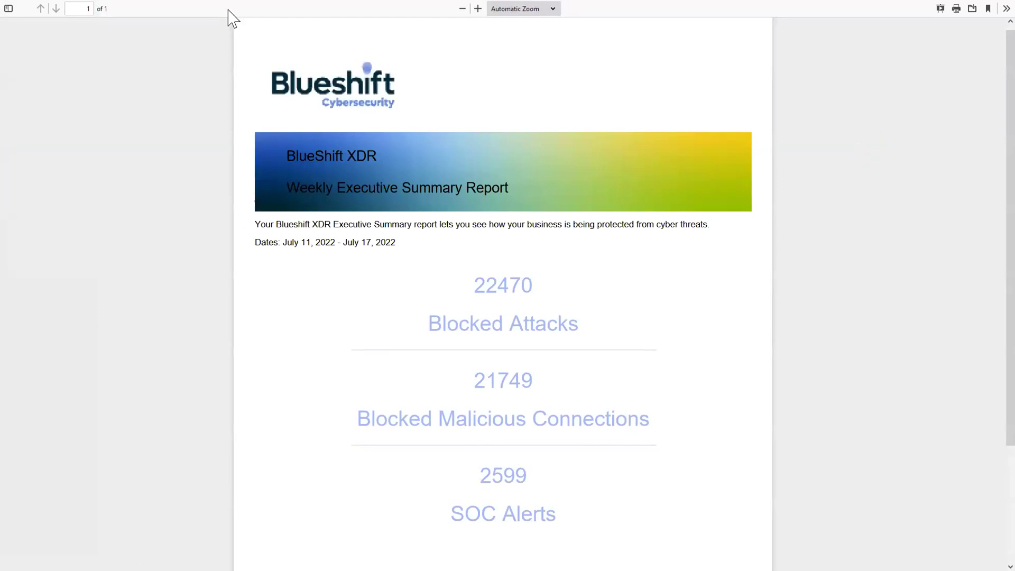
Read the July 11–17, 2022 Weekly Executive Summary PDF, then return to the console's reports
mouse_move(223, 1)
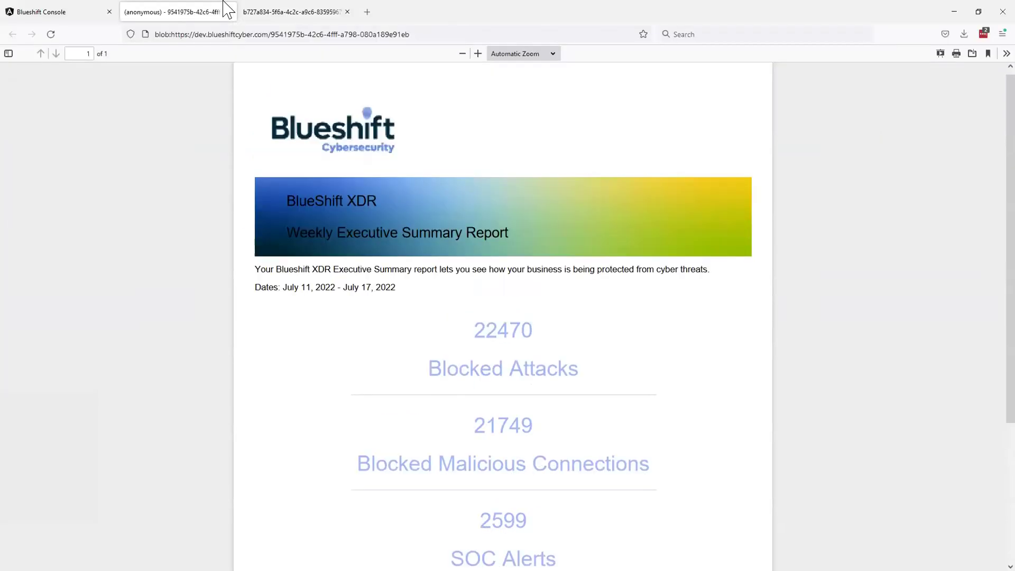
click(67, 20)
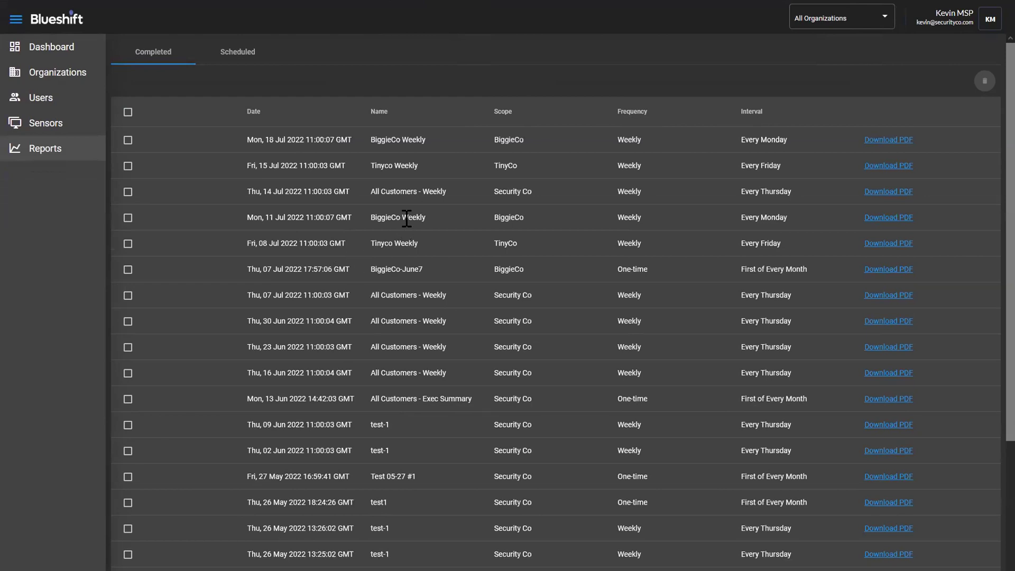
click(238, 53)
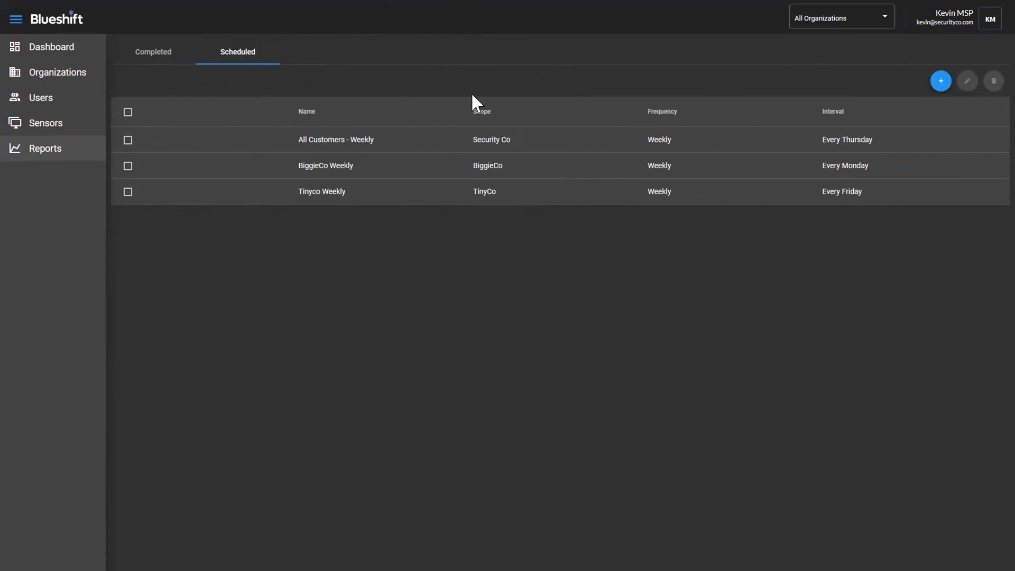
Start an empty New Report form, defaulting to Executive Summary, from the scheduled reports list
click(946, 81)
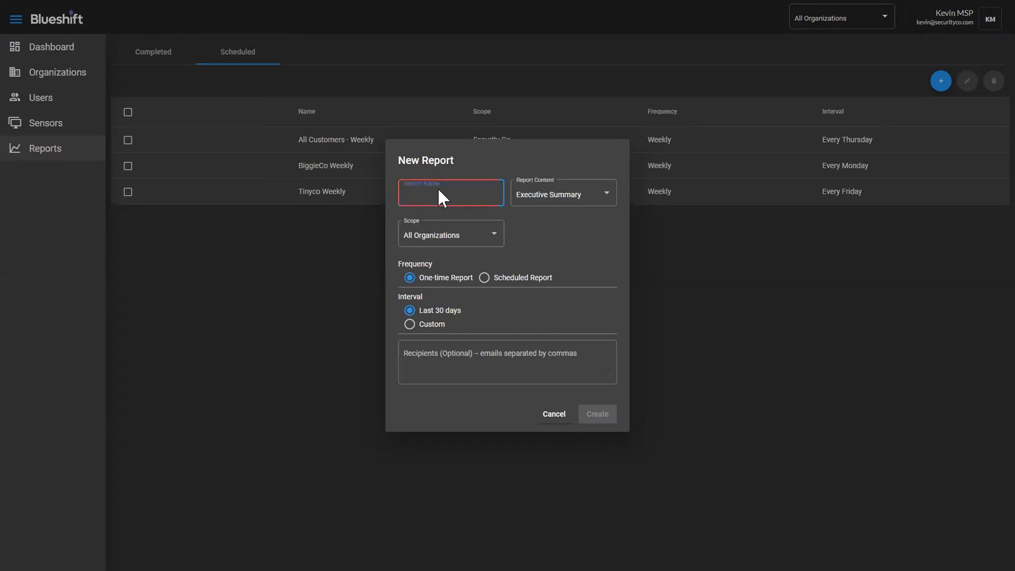
Discard the 'dsdss' report draft and limit the scheduled reports to Biggieco
text(dsdss)
click(579, 206)
click(595, 226)
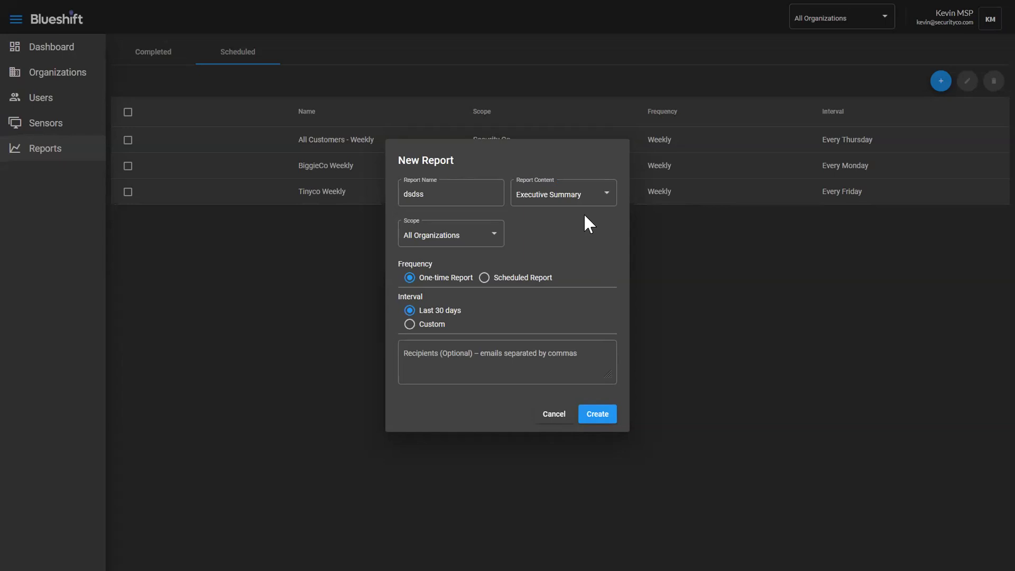
click(555, 416)
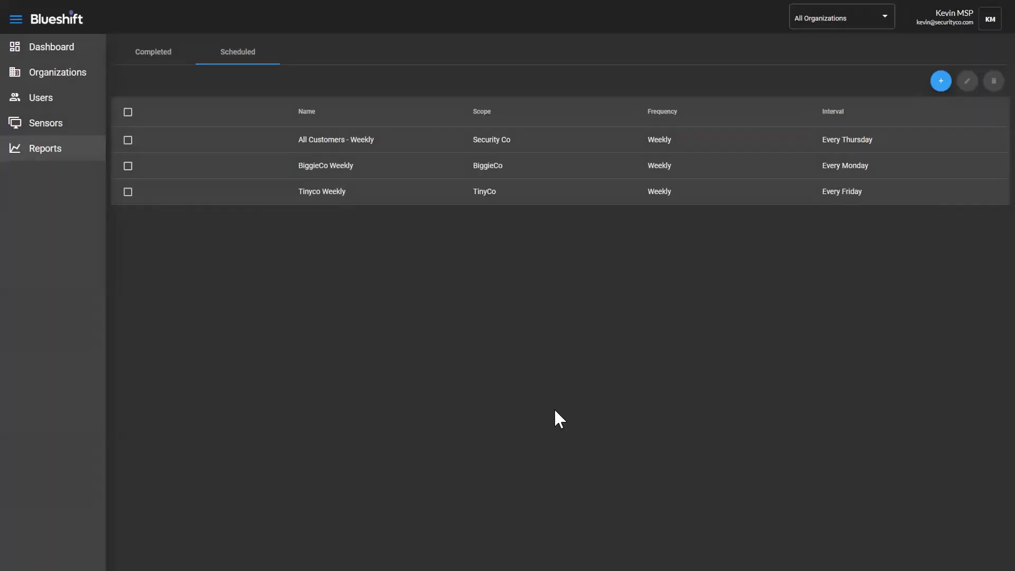
click(823, 24)
click(815, 40)
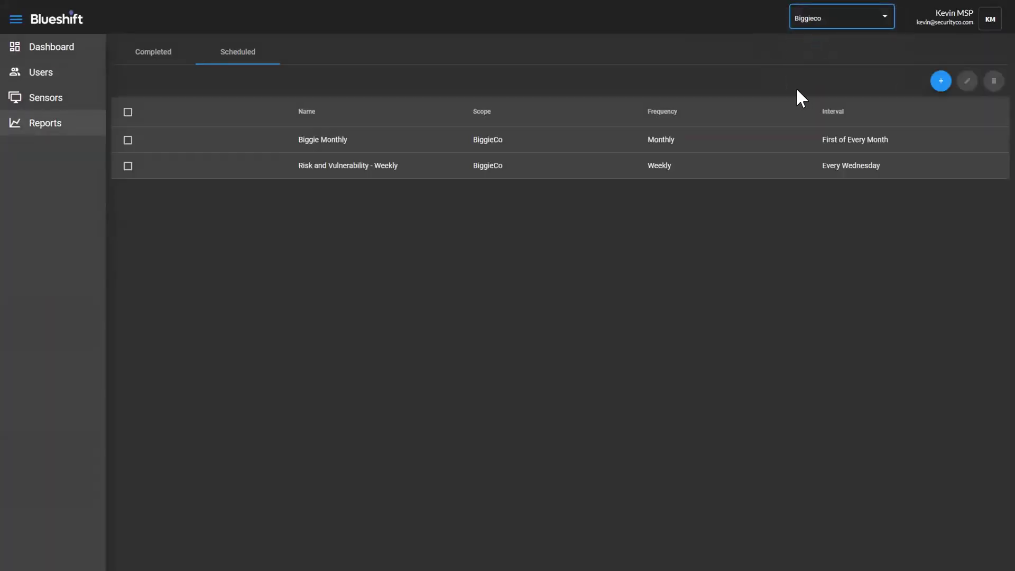
Start a Biggieco report named BiggieCoRiskReport with Risk and Vulnerability Summary content
click(941, 80)
click(597, 220)
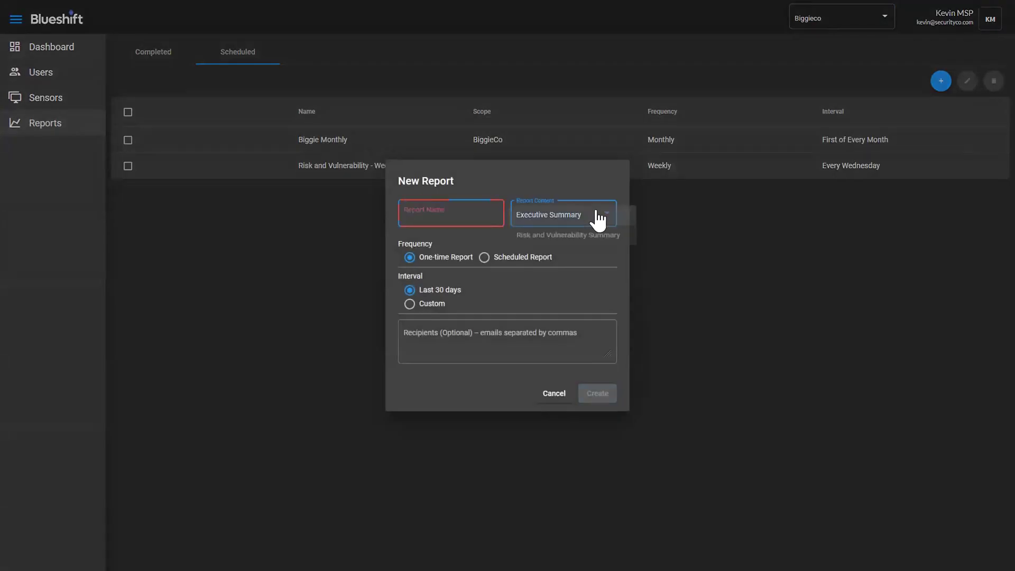
click(561, 245)
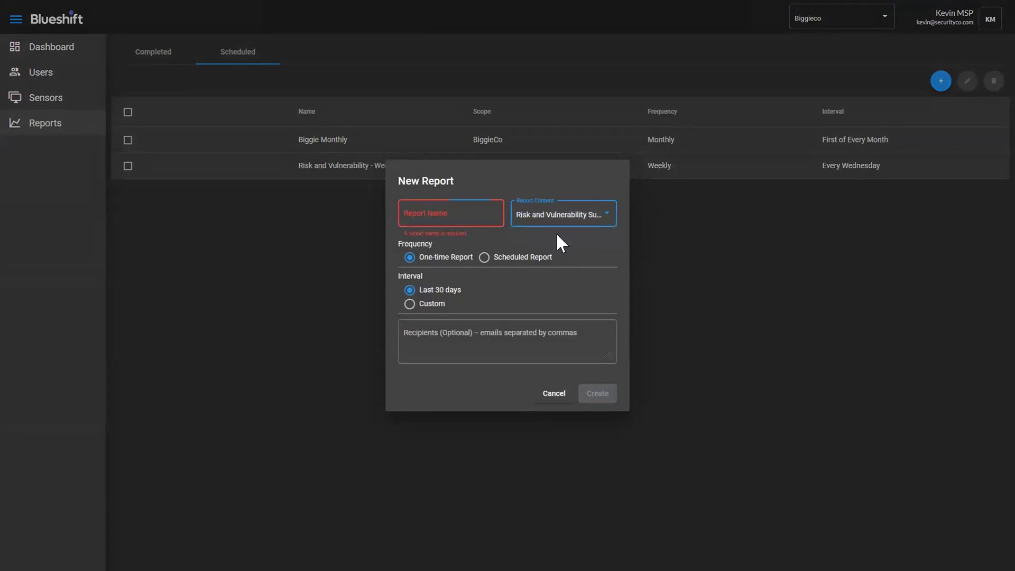
click(439, 214)
text(Big)
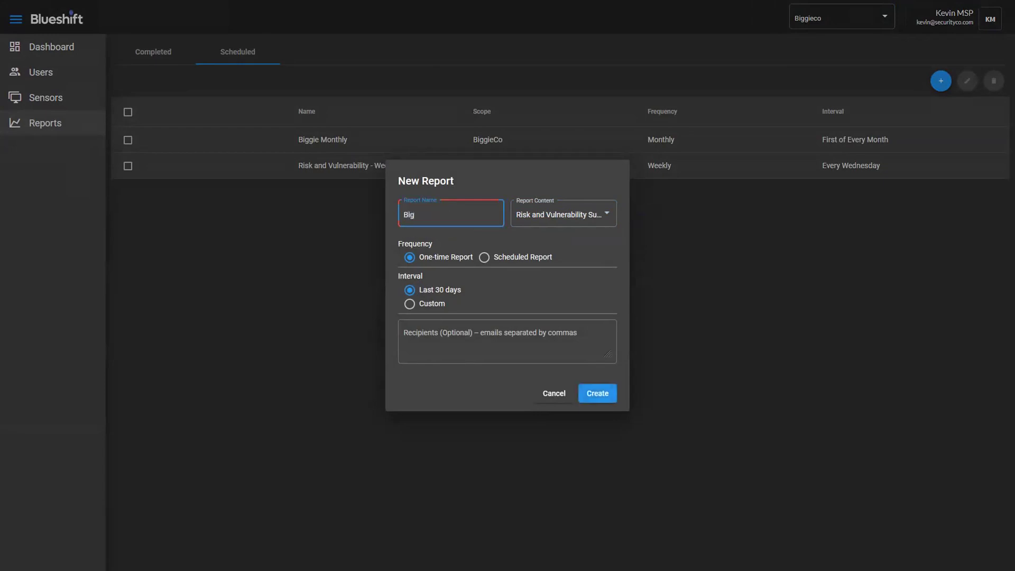
text(gieCoRiskReport)
Try scheduled intervals: Weekly on Monday, then First of Every Month
click(484, 258)
click(460, 290)
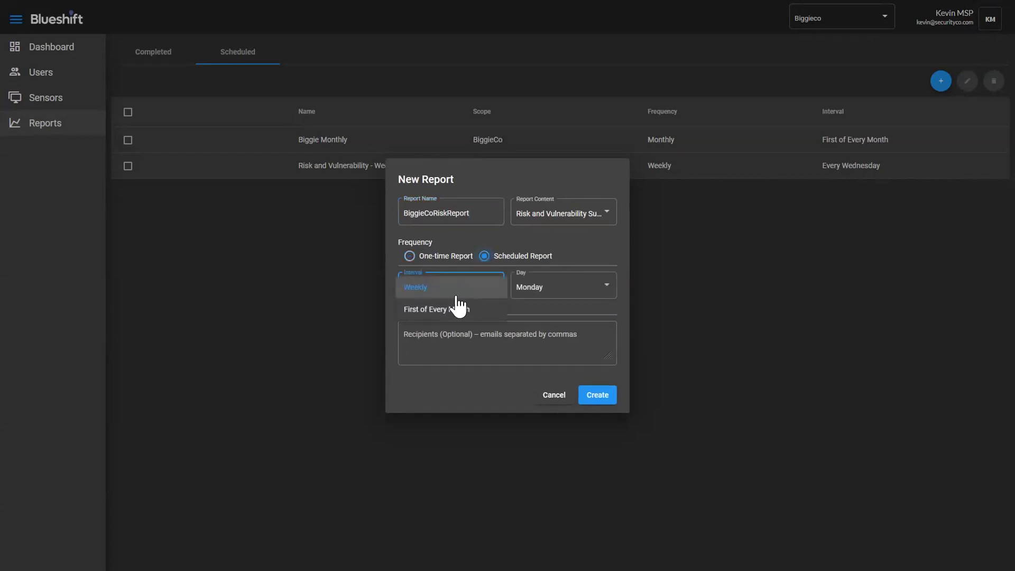
click(454, 288)
click(567, 288)
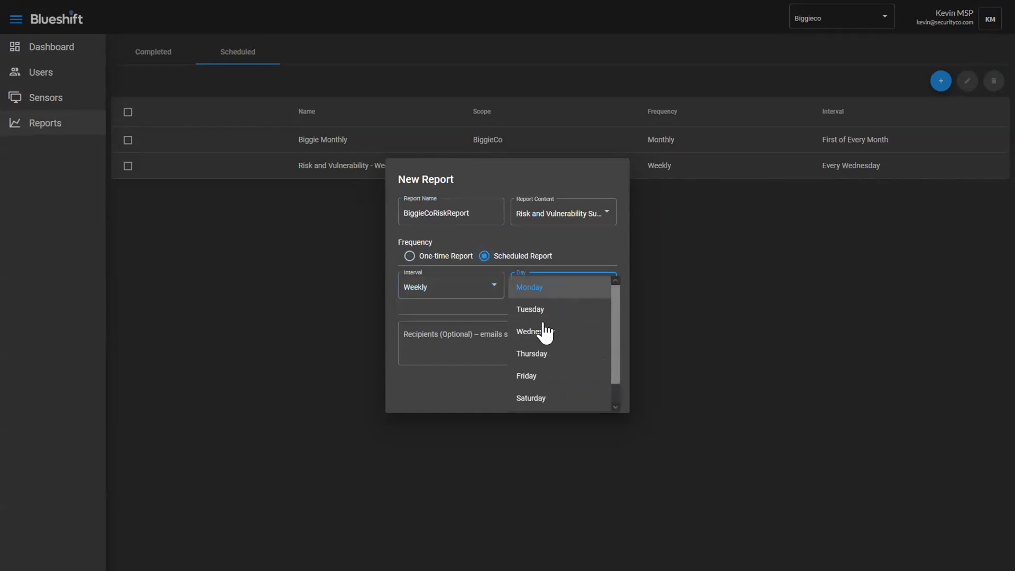
click(349, 299)
click(442, 289)
click(437, 313)
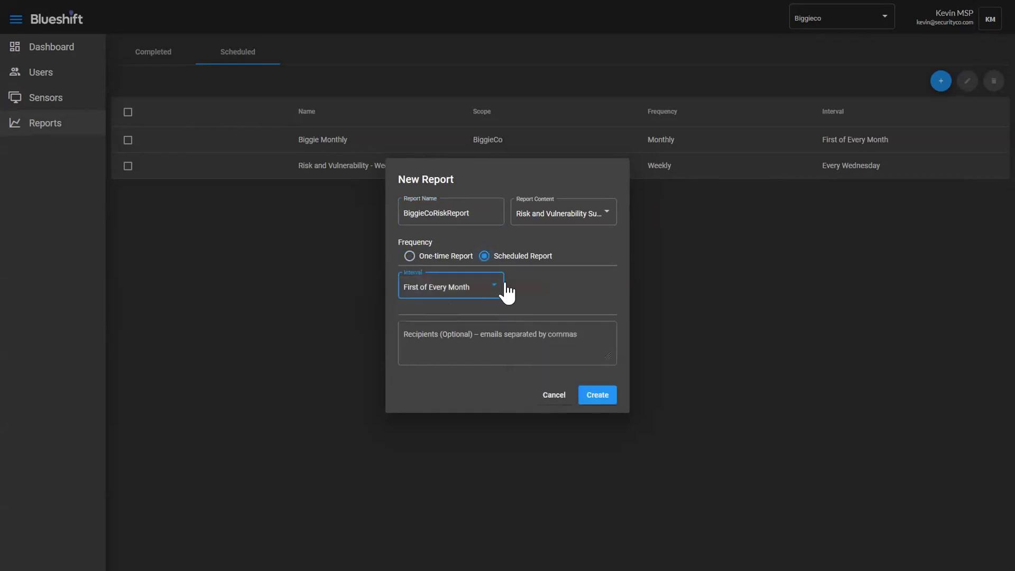
Remove the entered recipient e-mail, create BiggieCoRiskReport as a one-time report, and view Completed reports
click(466, 329)
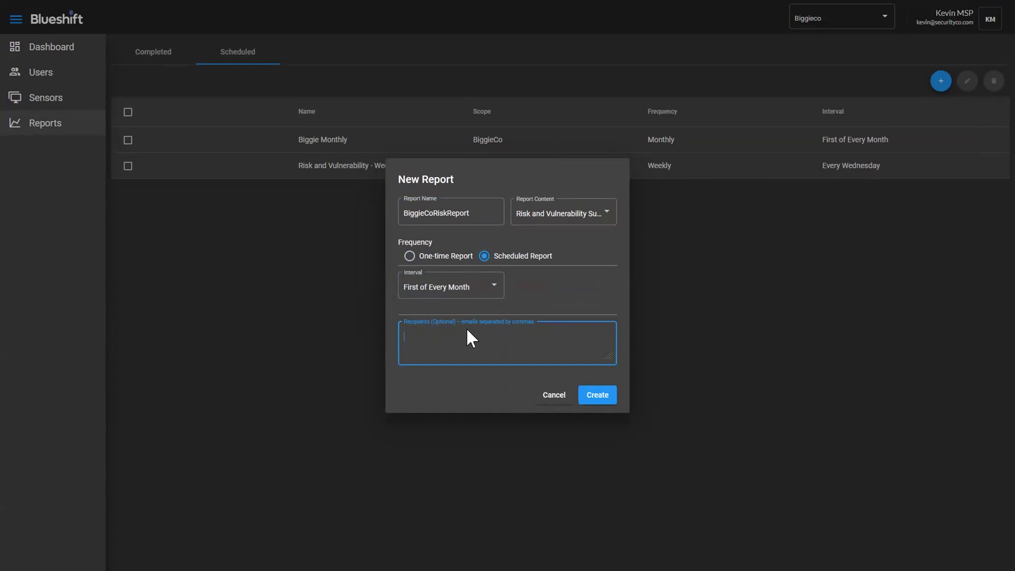
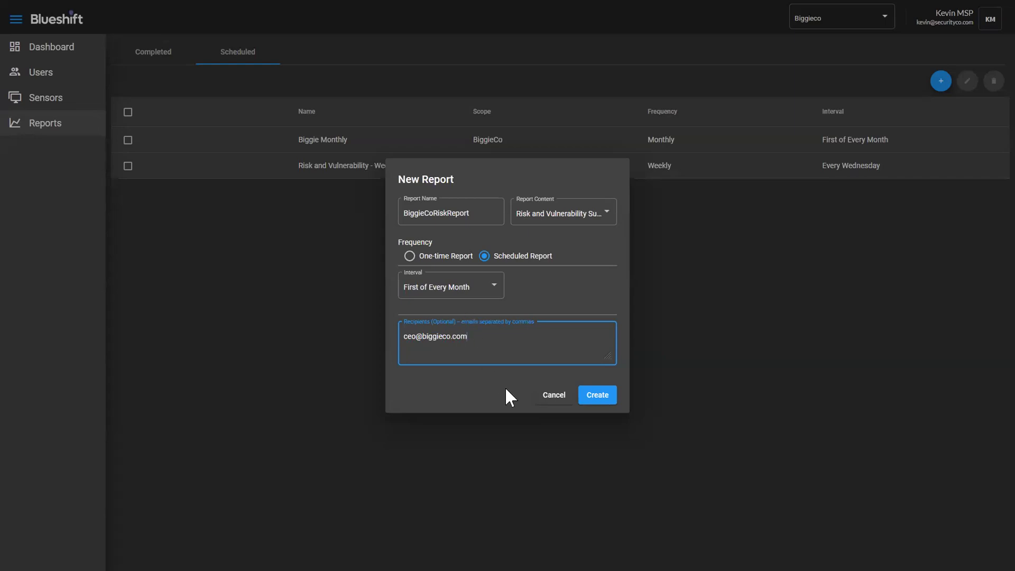
double_click(498, 340)
drag(380, 335, 360, 333)
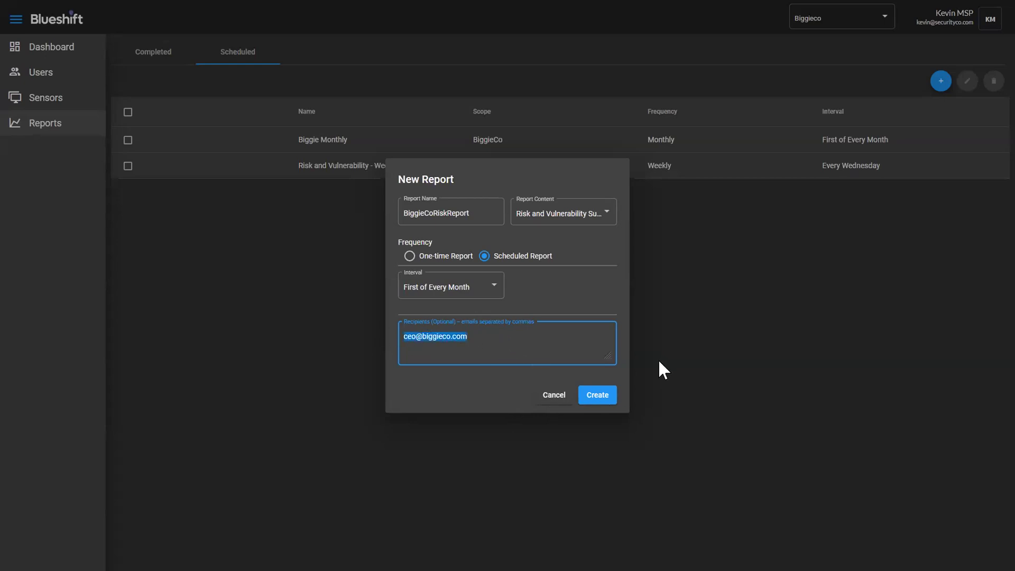
key(BackSpace)
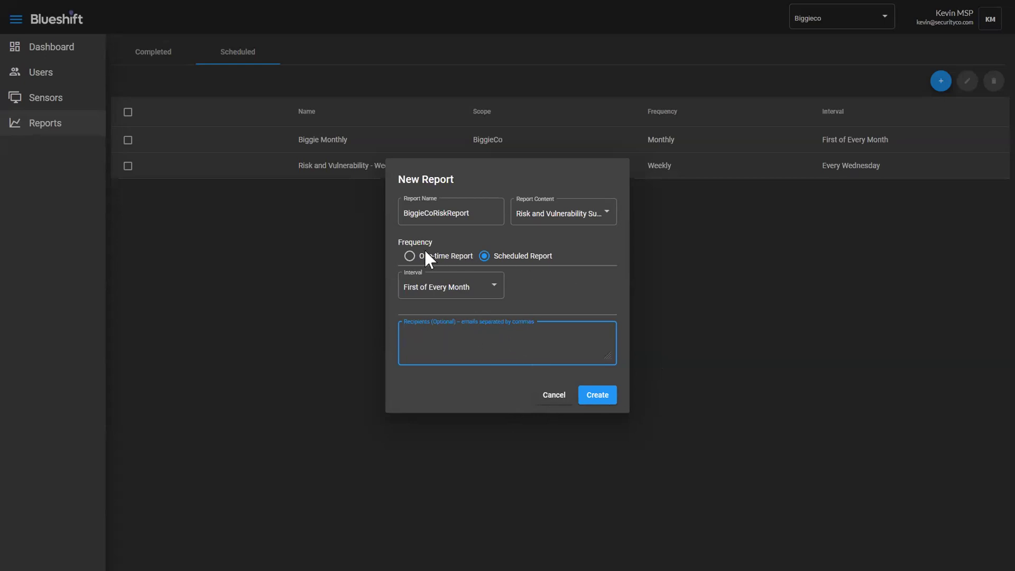
click(409, 256)
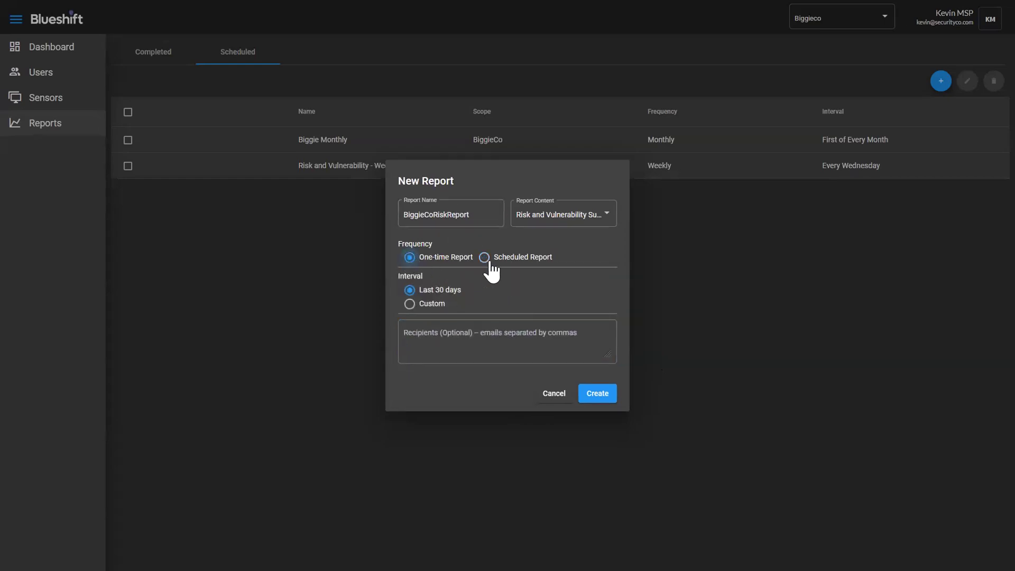
click(596, 395)
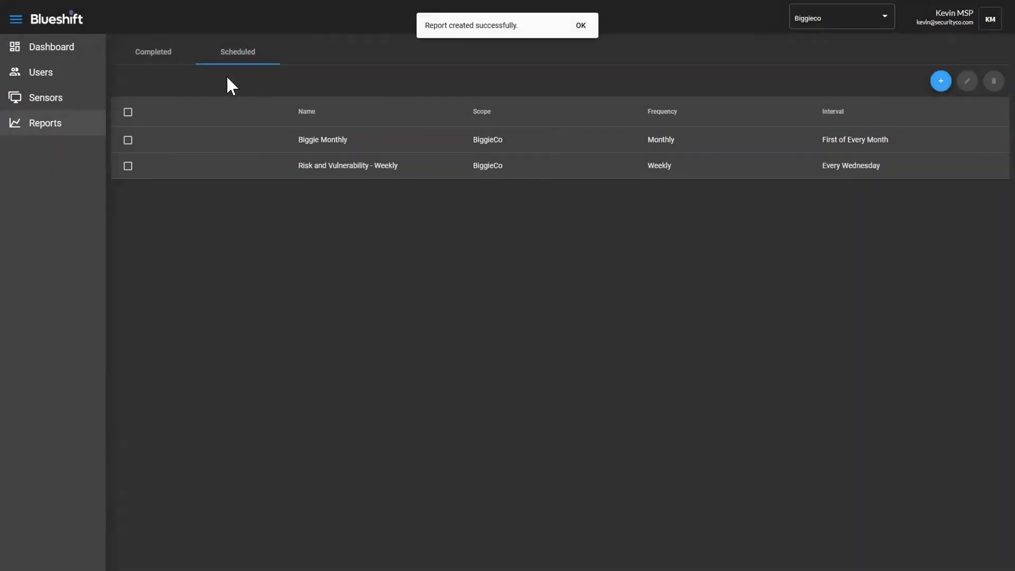
click(146, 56)
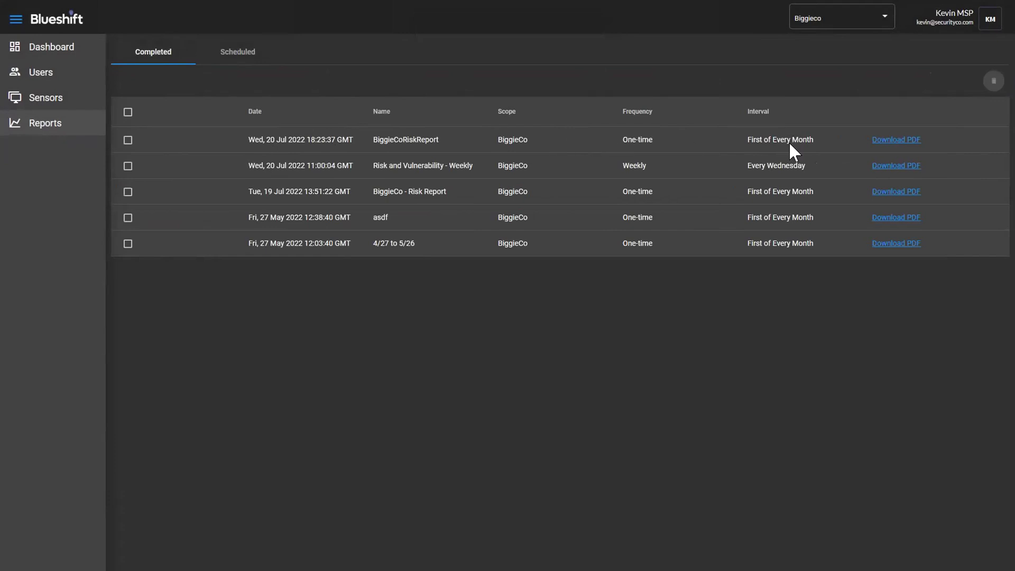
Review the Risk and Vulnerability PDF showing scores of 5.92 raw and 2.34 Post XDR
click(912, 140)
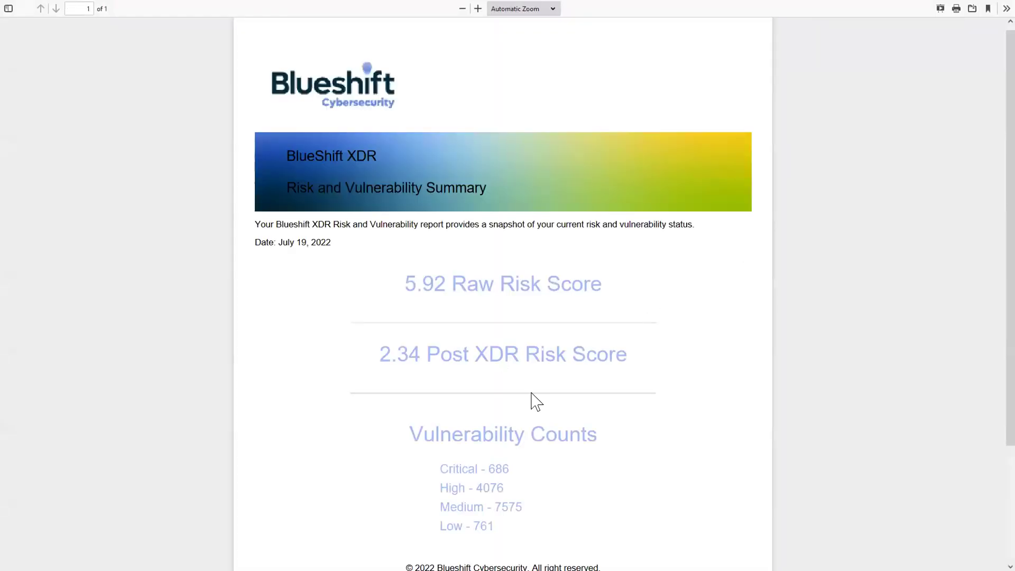
scroll(537, 402, down, 3)
scroll(535, 402, up, 1)
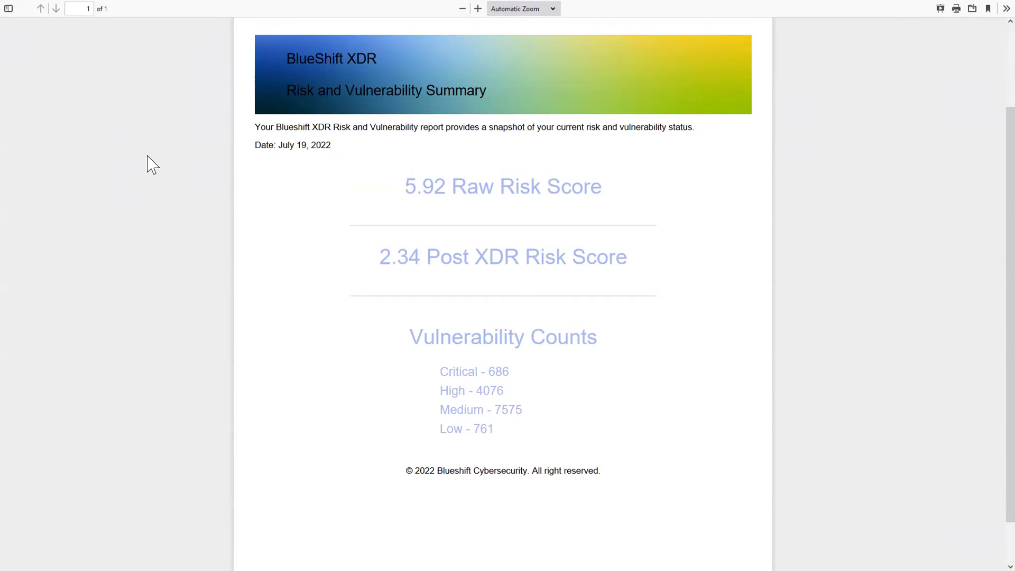
mouse_move(197, 3)
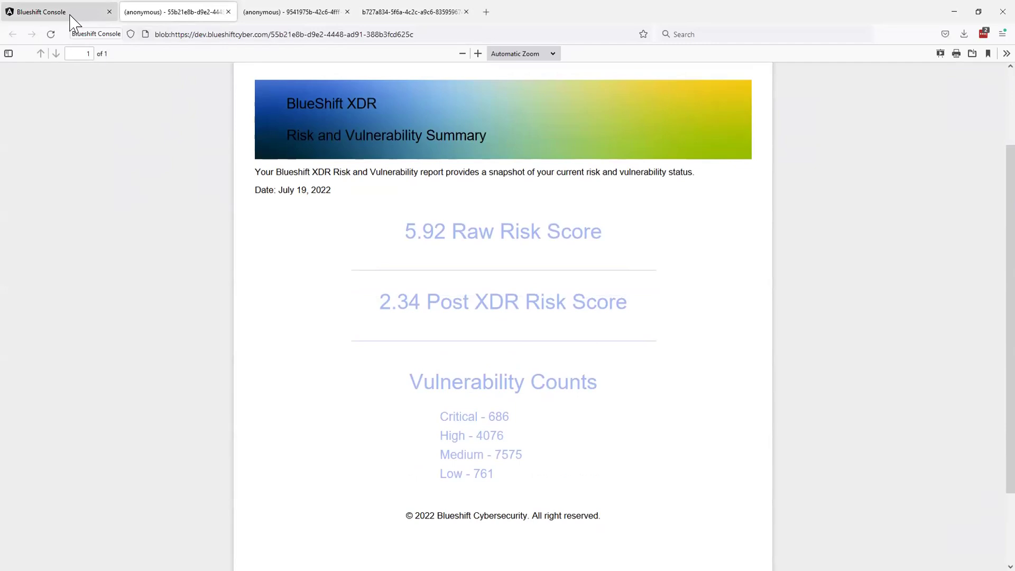
click(72, 16)
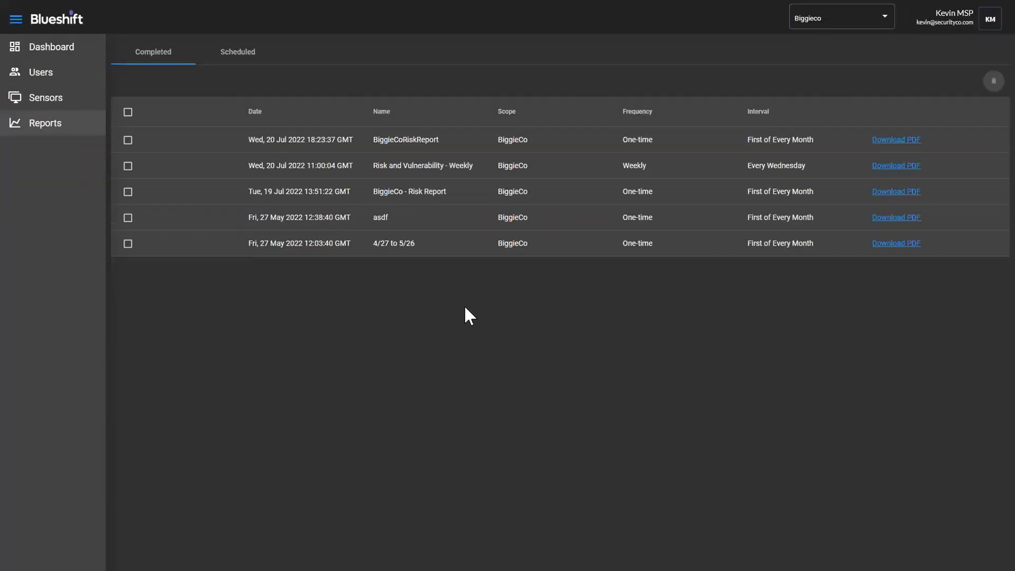
Switch scope to All Organizations and list the customer organizations TinyCo and BiggieCo
click(839, 26)
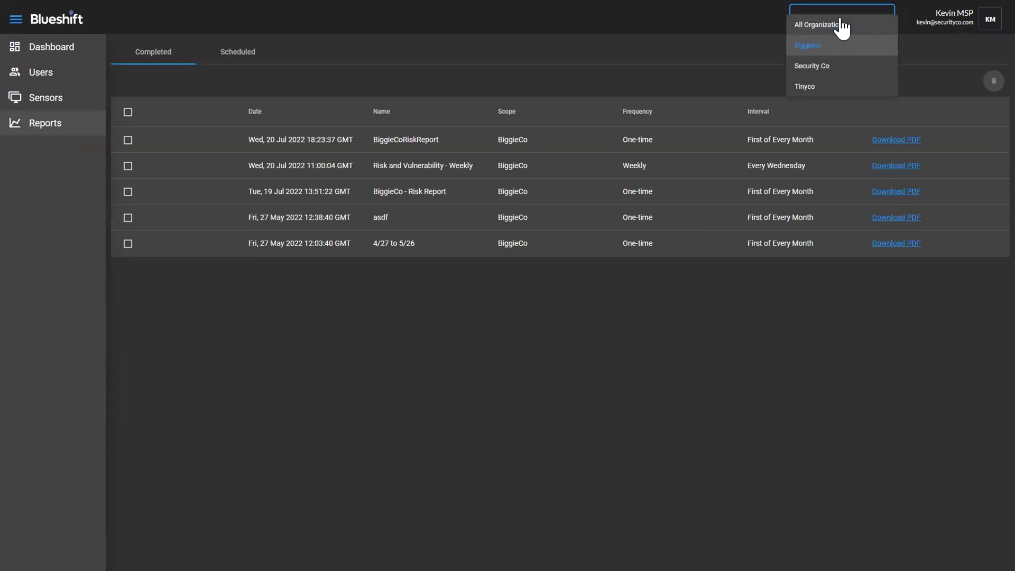
click(831, 31)
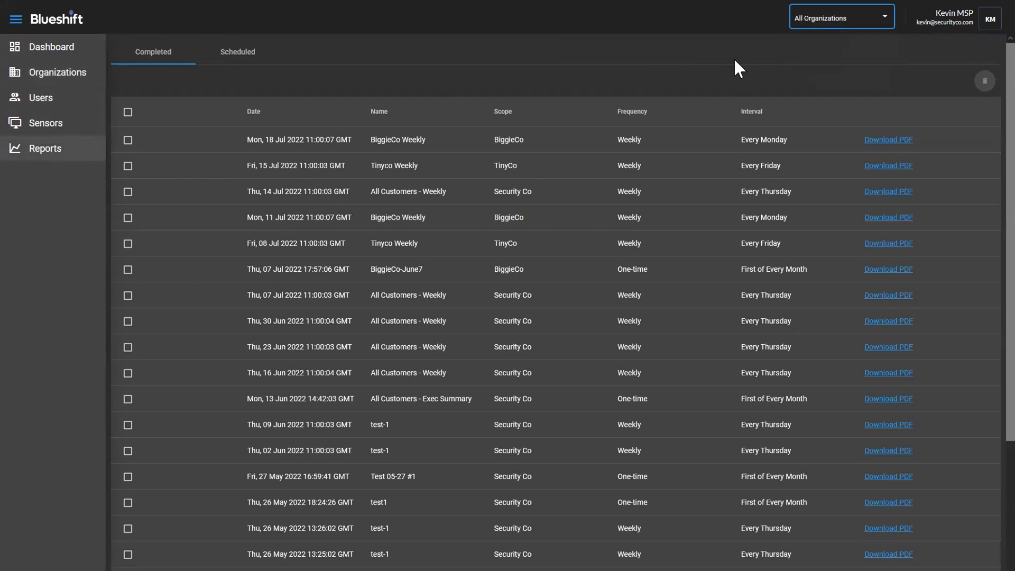
click(62, 75)
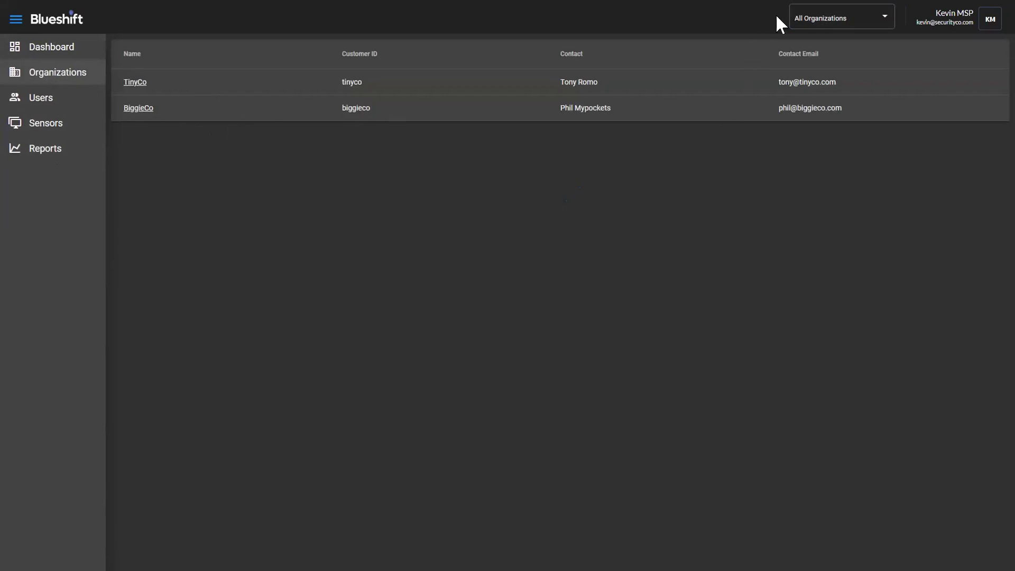
click(831, 21)
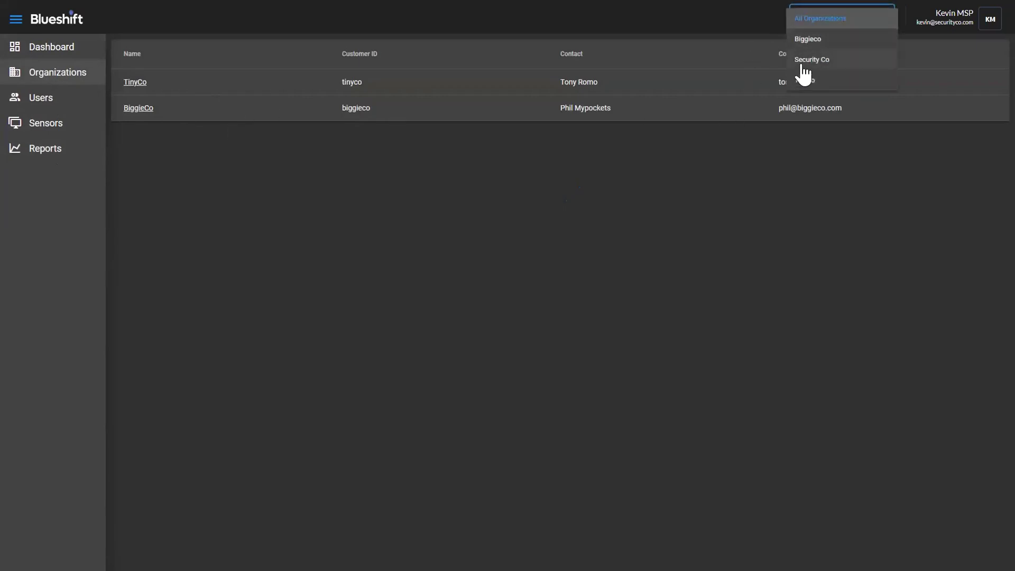
click(550, 193)
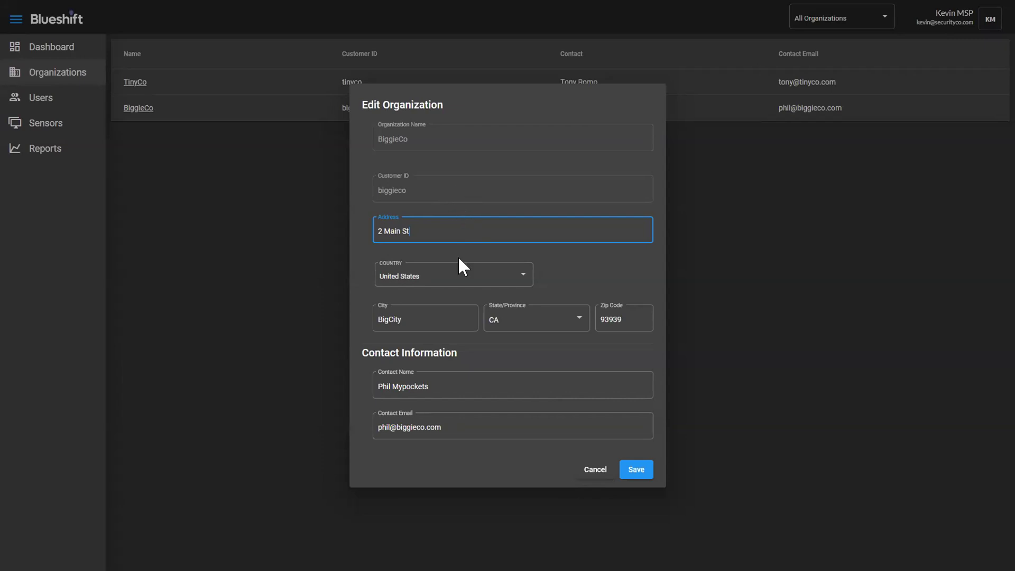
click(588, 476)
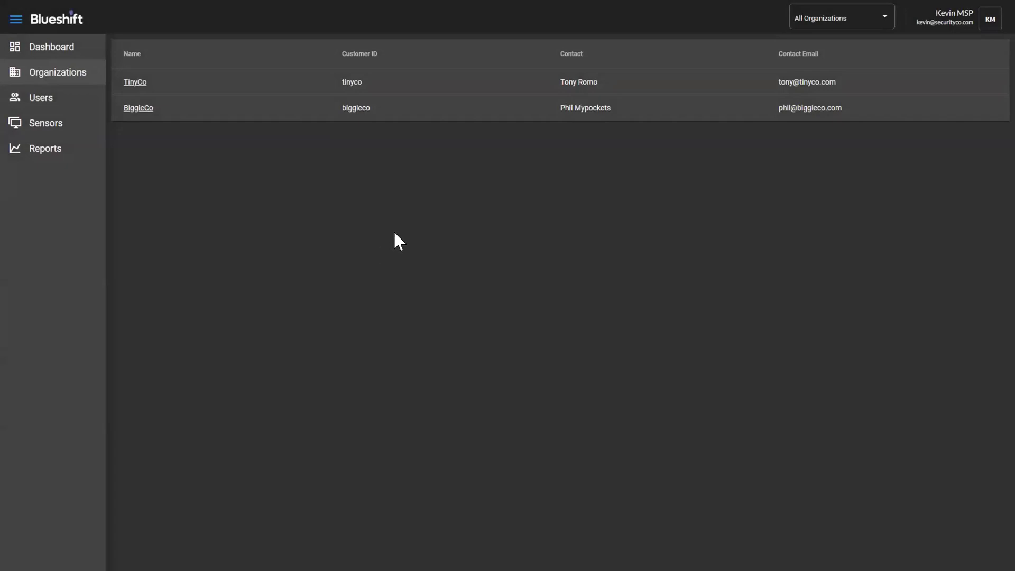
click(41, 50)
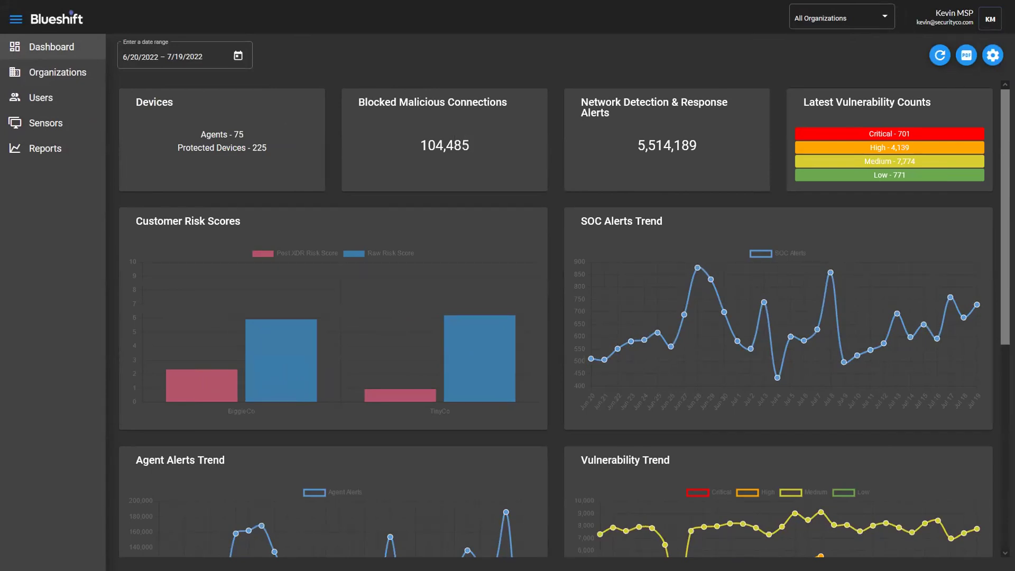
Filter the dashboard to Biggieco (risk scores 2.34 and 5.92), then switch to the customer's console window
click(809, 16)
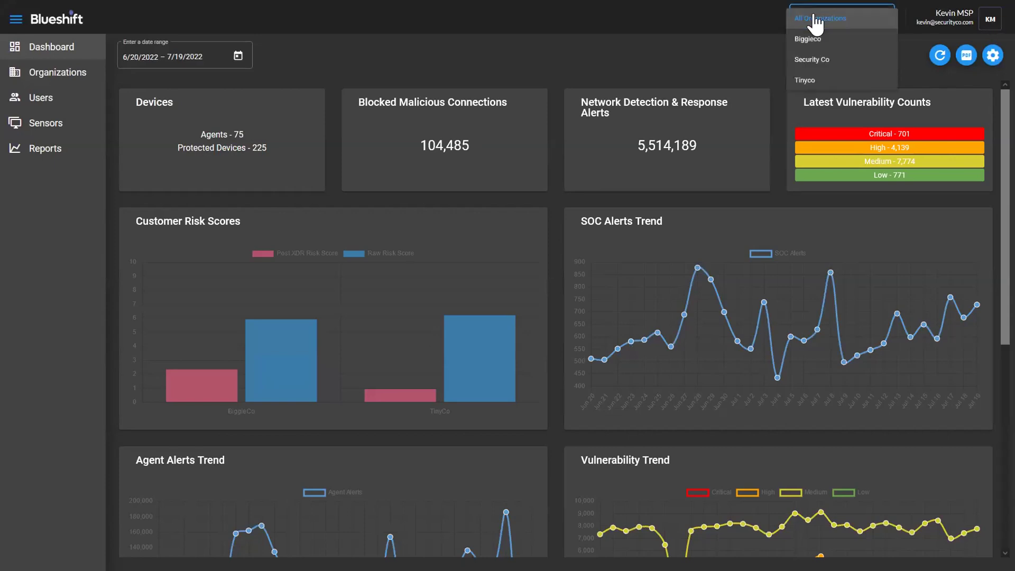
click(810, 41)
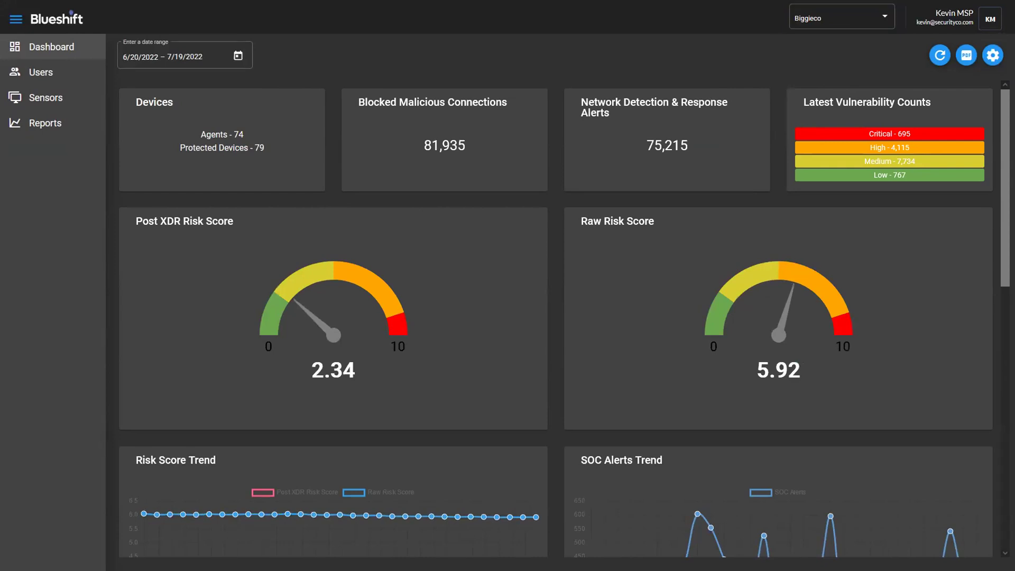
key(alt+Tab)
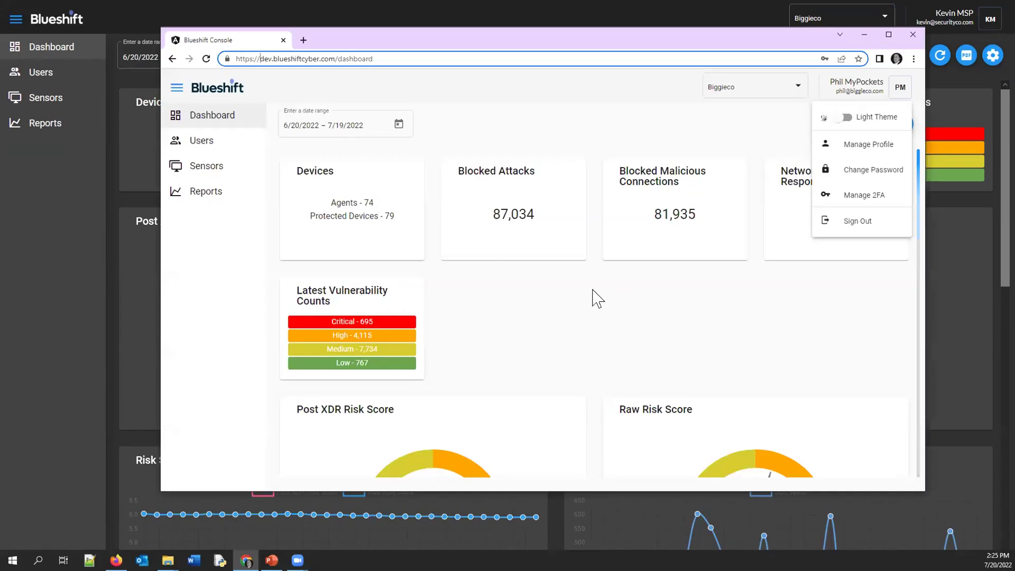
Toggle the customer console's Dark Theme on and back off from the user menu
click(722, 310)
scroll(843, 331, down, 3)
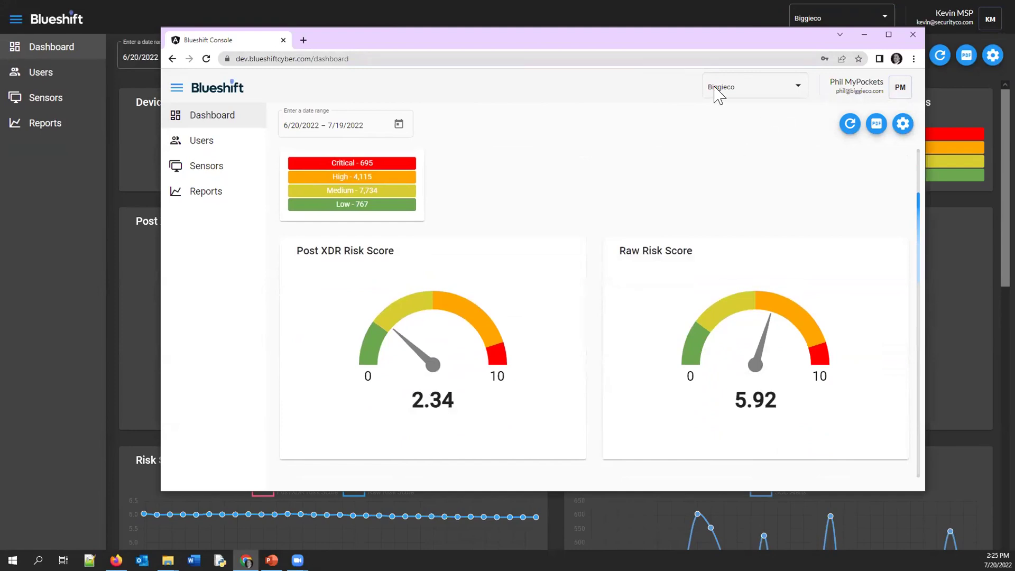
drag(625, 45, 629, 34)
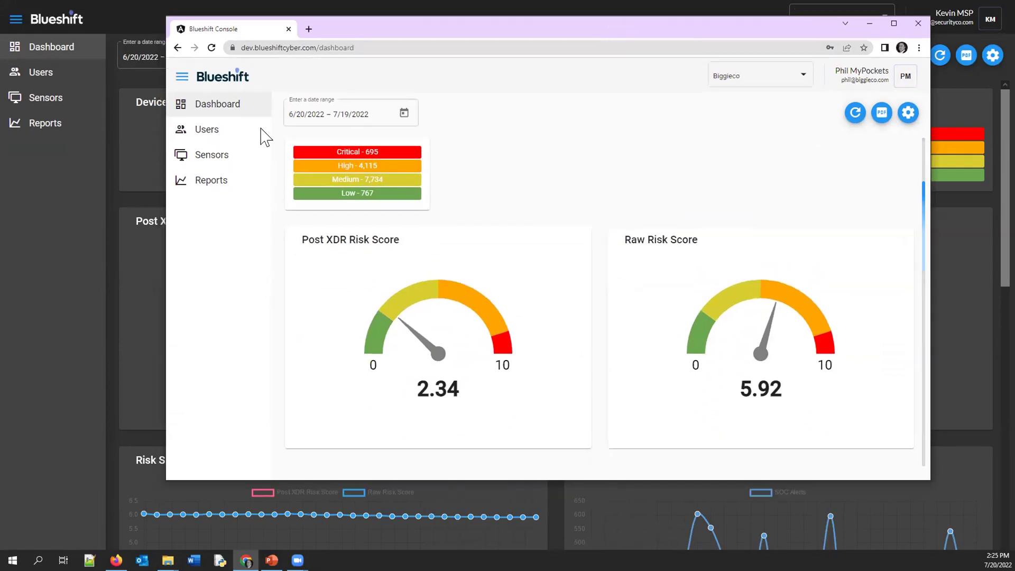
click(909, 82)
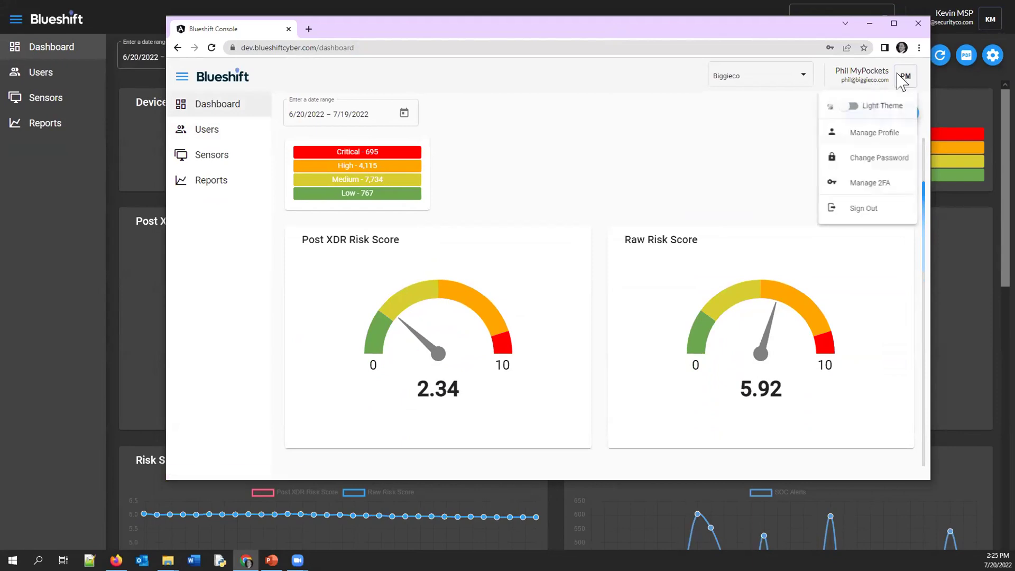
click(862, 107)
click(850, 107)
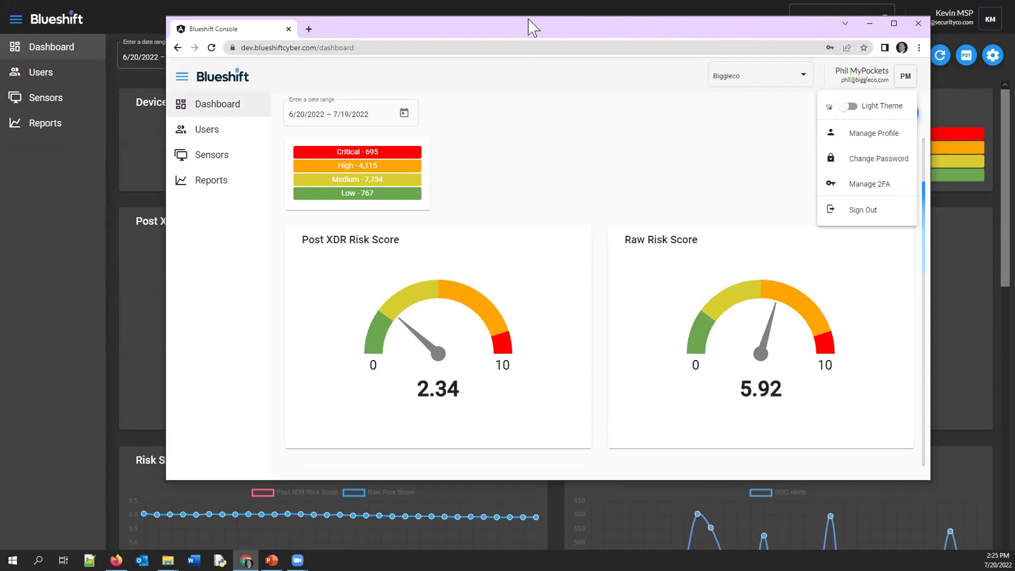
Show BiggieCo's Completed reports page, with BiggieCoRiskReport on top
drag(528, 24, 524, 38)
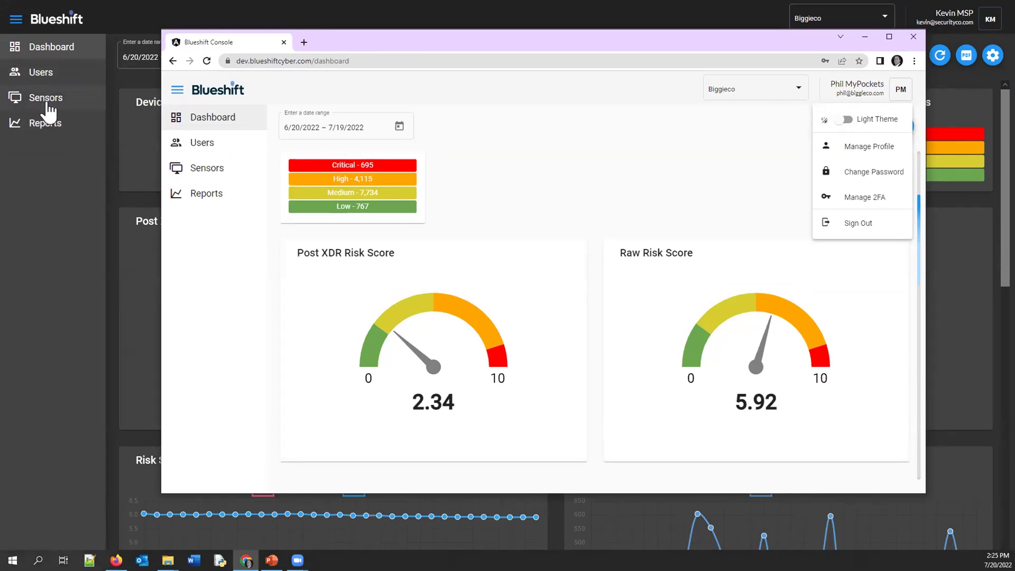
click(218, 202)
click(217, 201)
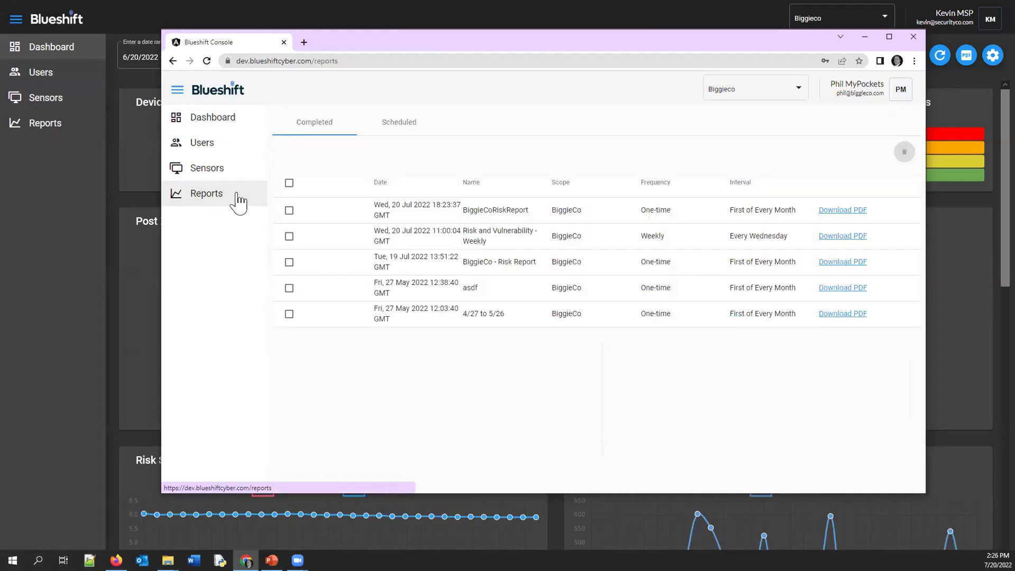
List the Scheduled reports, Biggie Monthly and Risk and Vulnerability - Weekly, cancelling a New Report form
click(391, 123)
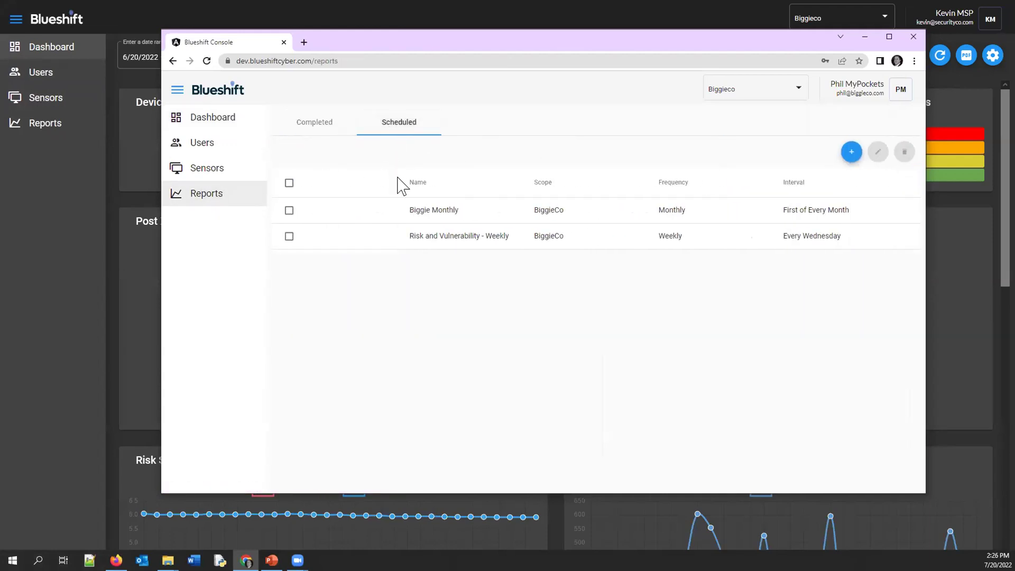
click(851, 153)
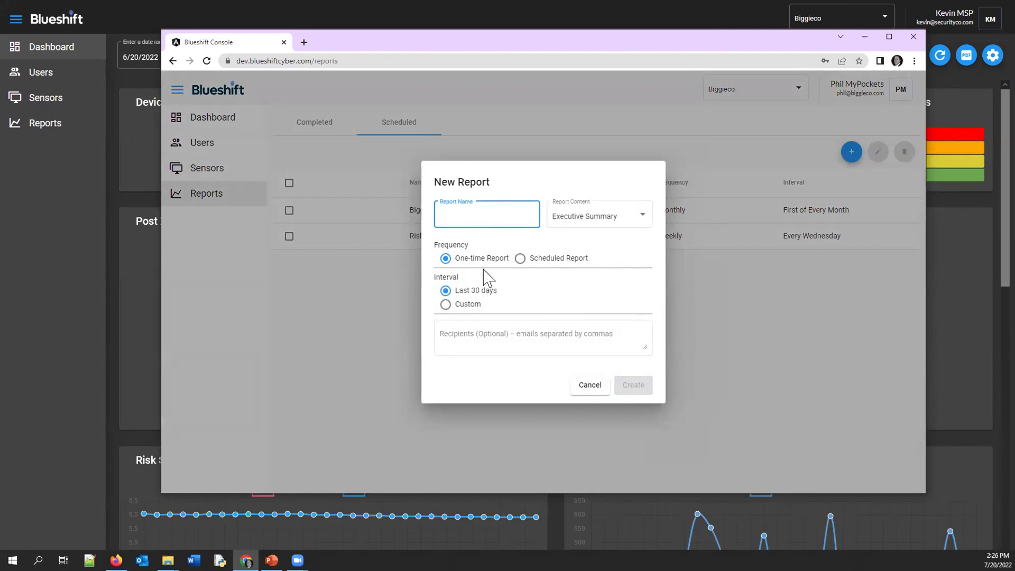
click(589, 386)
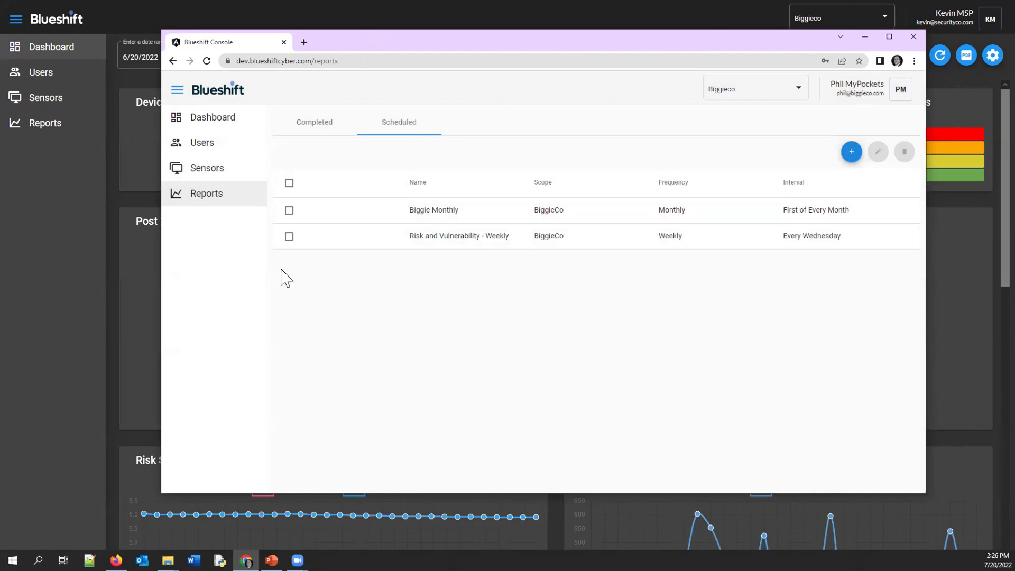
click(207, 121)
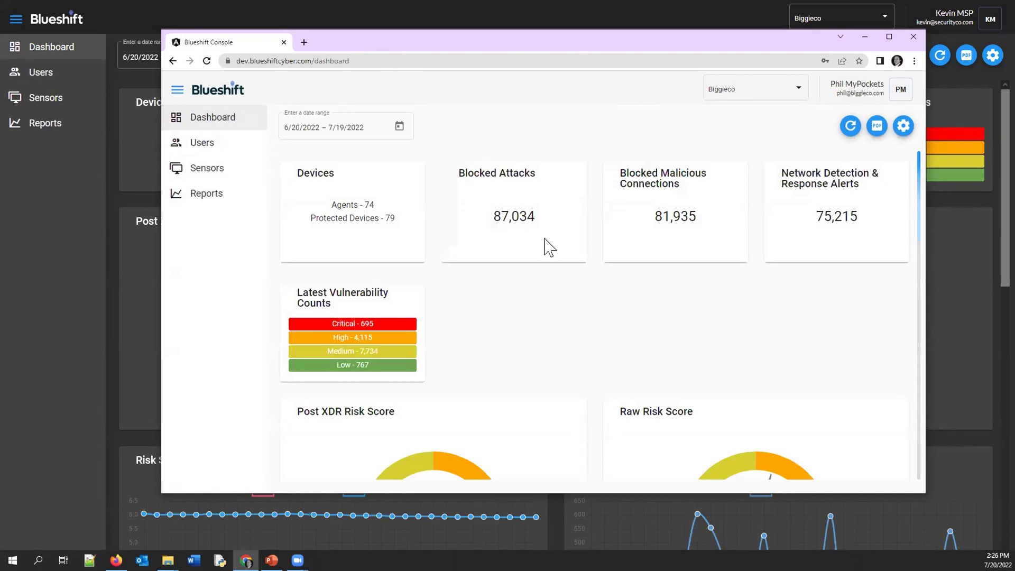
Scroll through the Biggieco dashboard's gauges and trend charts, then back to the top
scroll(564, 319, down, 1)
scroll(565, 323, down, 4)
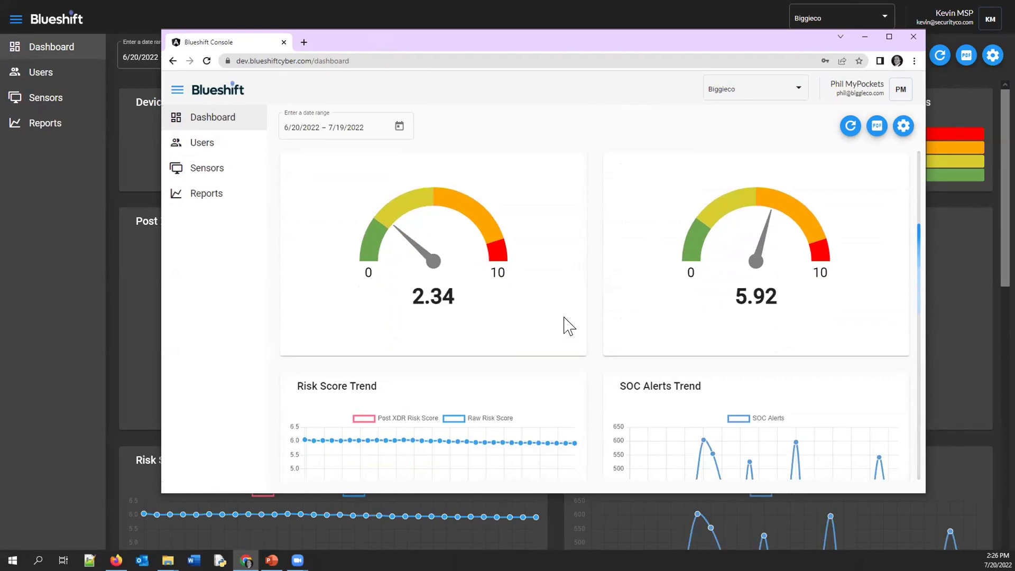
scroll(568, 328, down, 1)
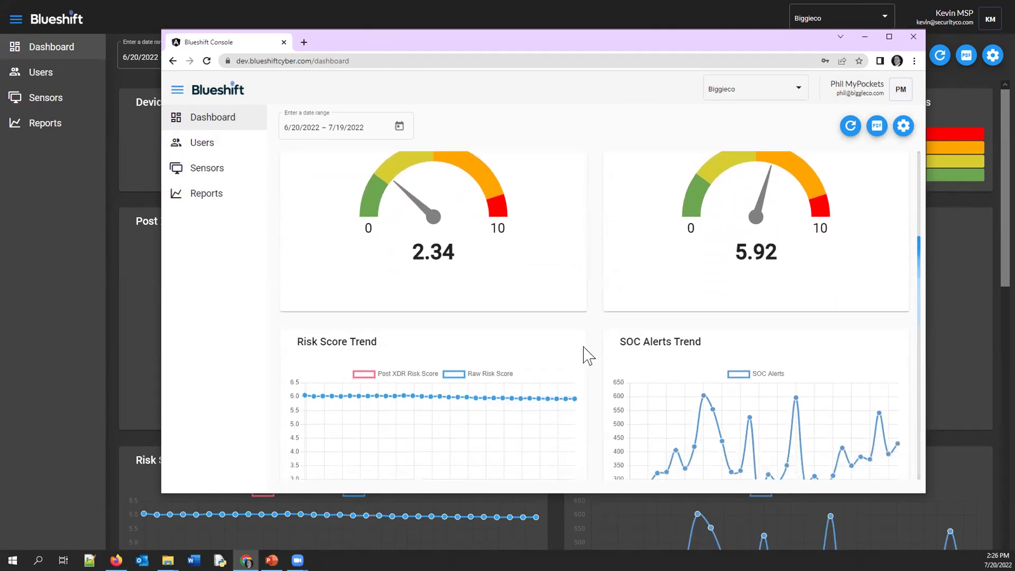
scroll(587, 349, up, 3)
scroll(587, 349, up, 2)
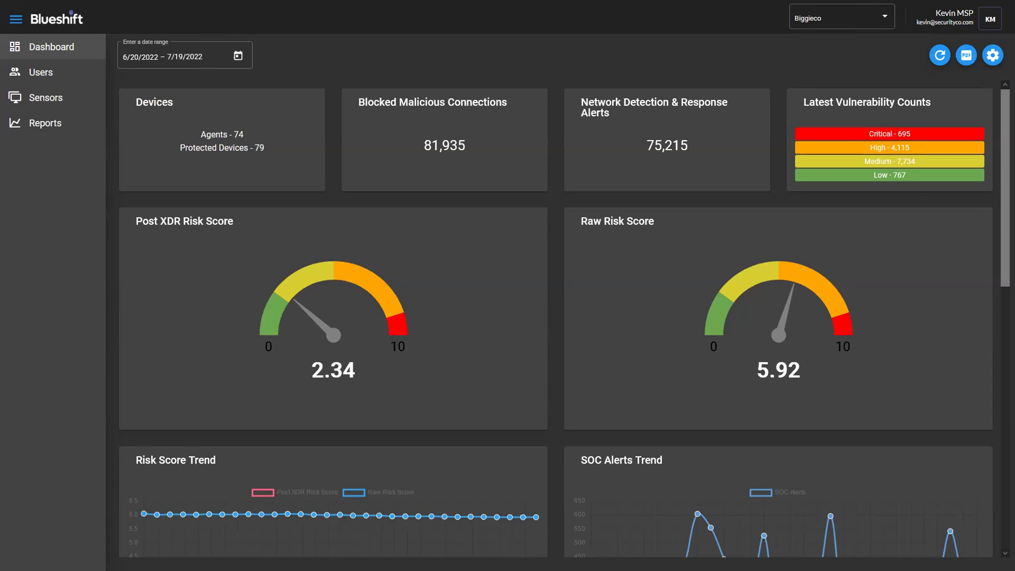
Close the three extra browser tabs and return the Biggieco dashboard to full screen
mouse_move(573, 18)
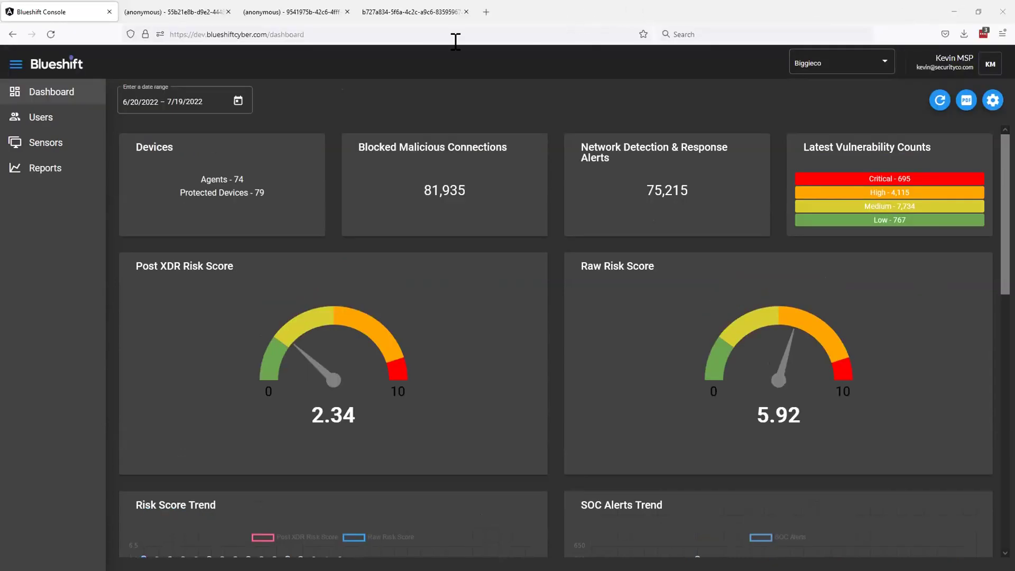
click(467, 11)
click(347, 12)
click(228, 11)
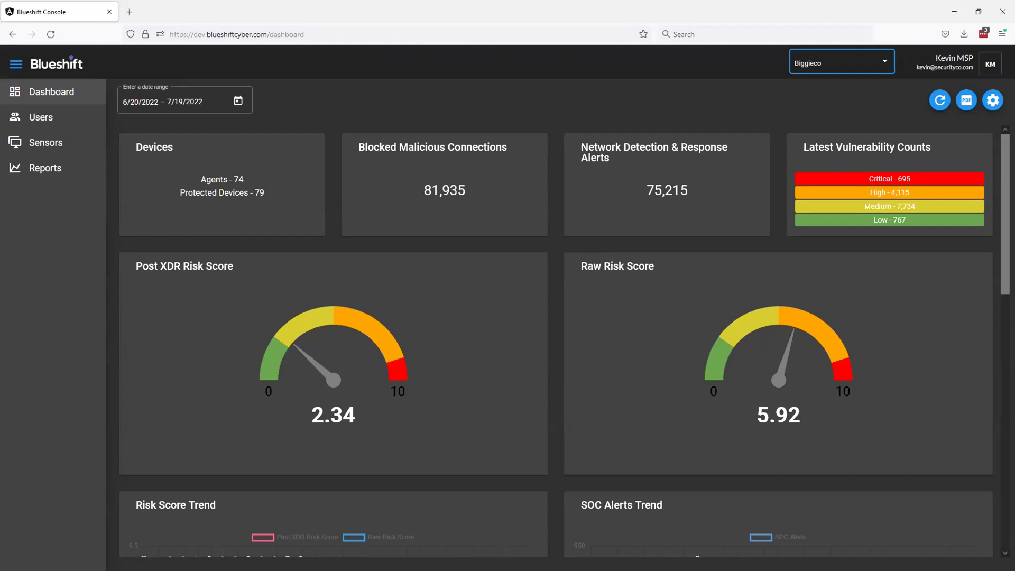
key(F11)
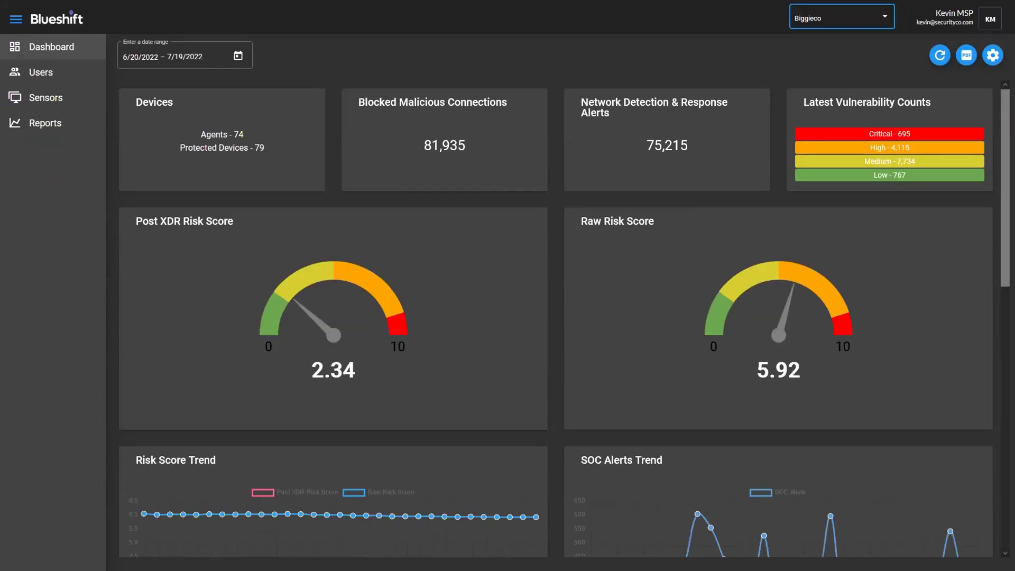
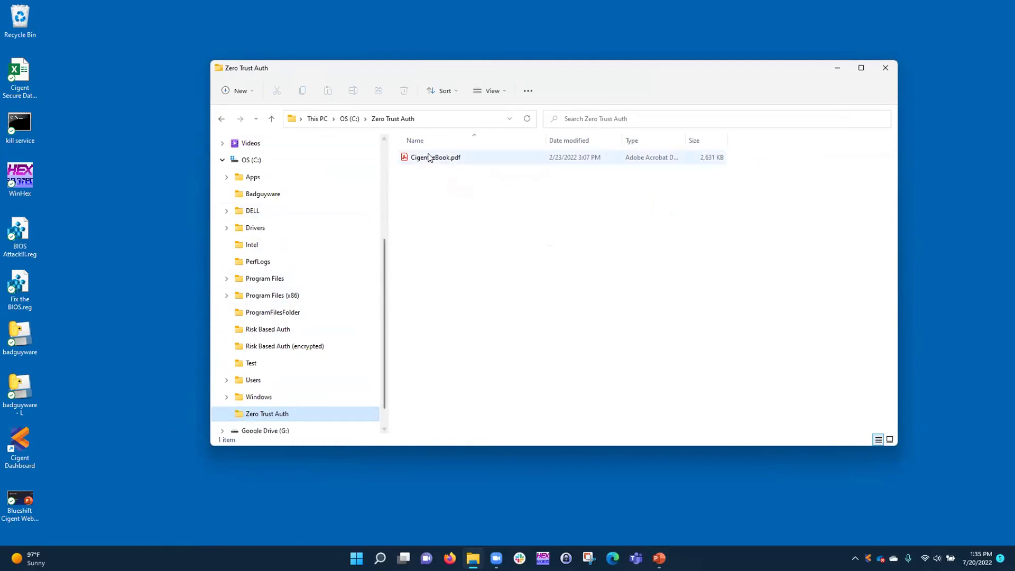
Open Cigent_eBook.pdf from the Zero Trust Auth folder, approving the Duo authorization
double_click(440, 161)
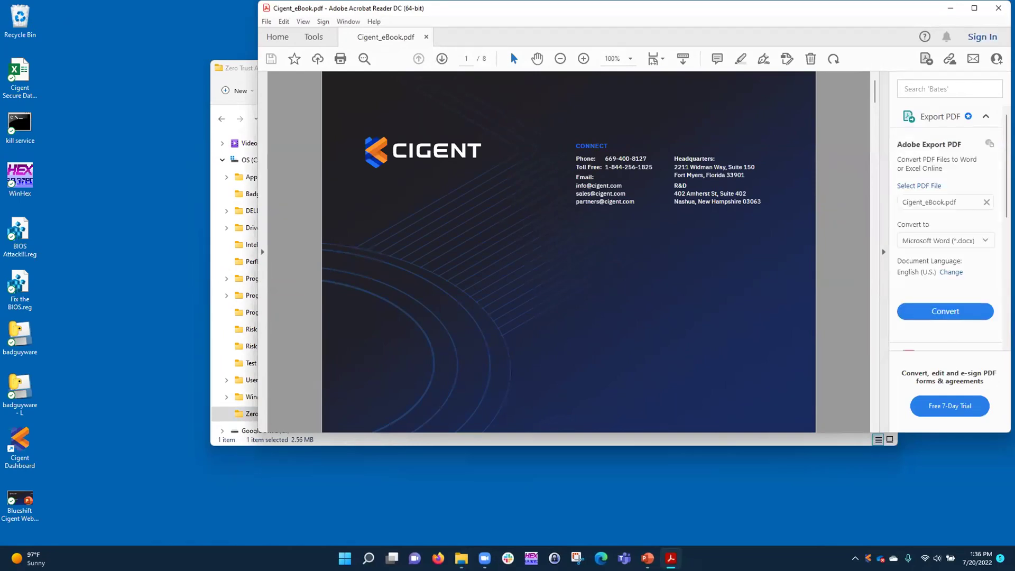
Minimize Acrobat, view the Cigent app's Authentication settings, then close the Cigent window
click(950, 9)
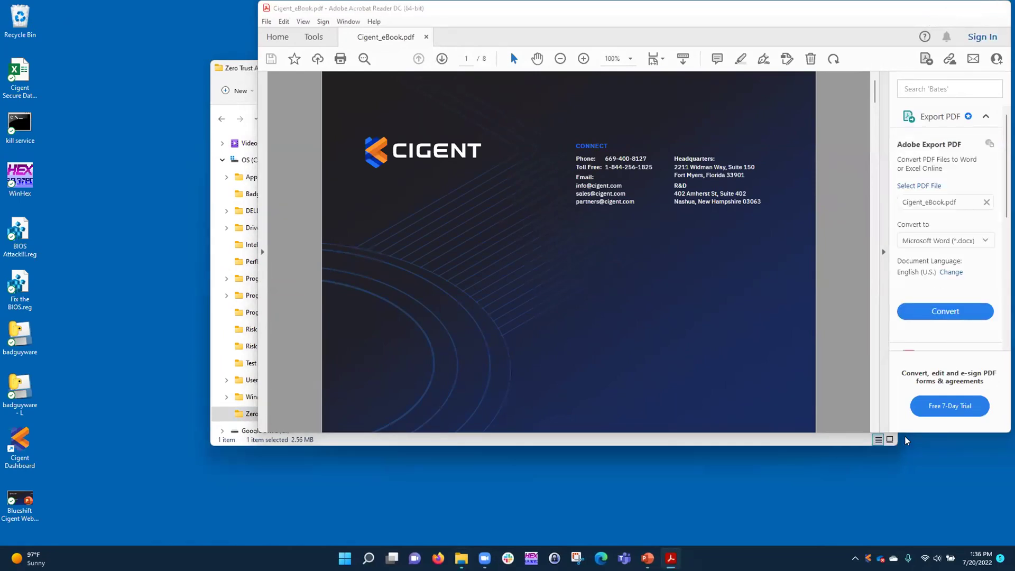
click(868, 556)
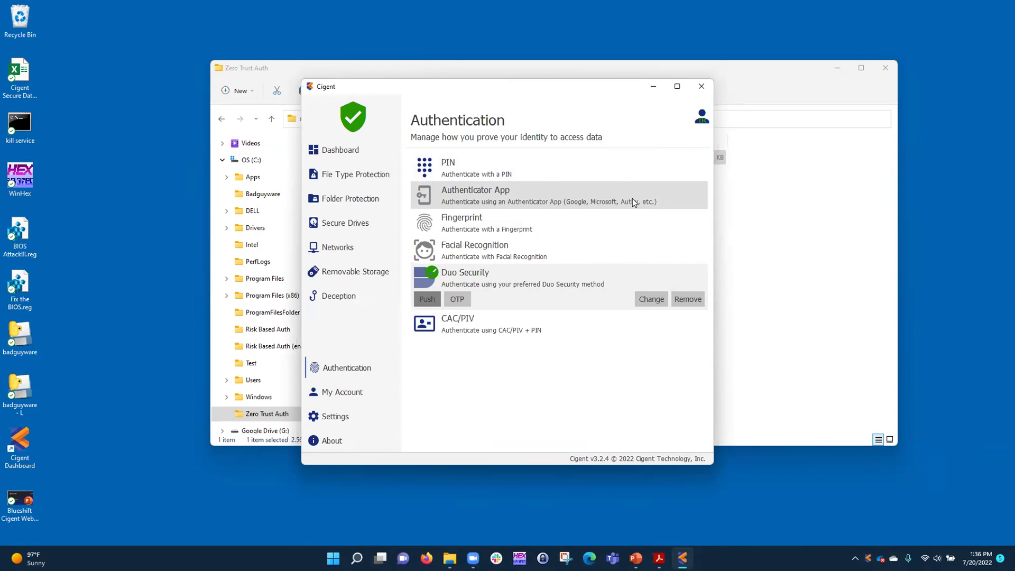
click(695, 84)
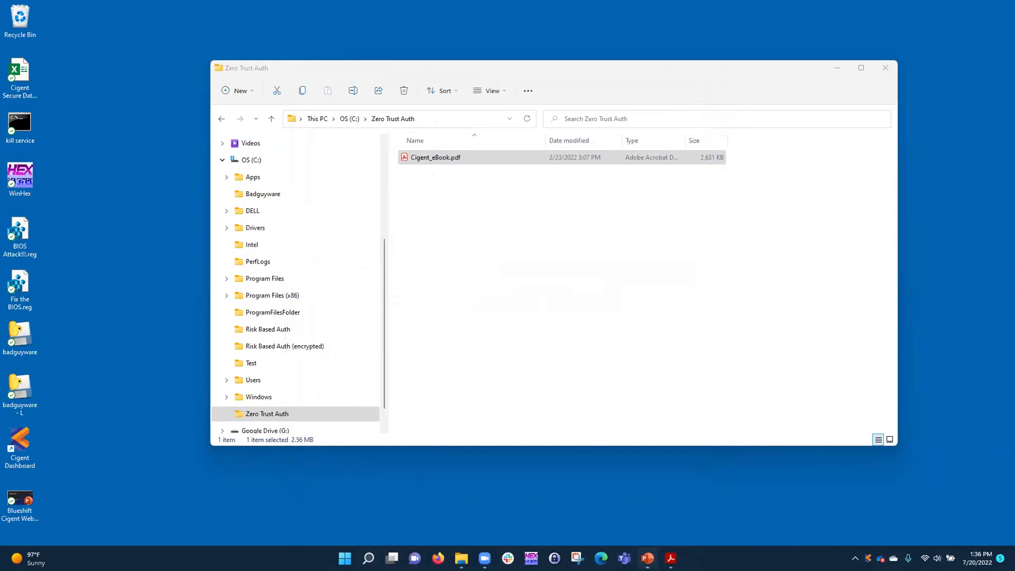
mouse_move(671, 559)
Open Command Prompt and list the Zero Trust Auth folder with cd\, cd zero* and dir
click(368, 558)
text(cmd)
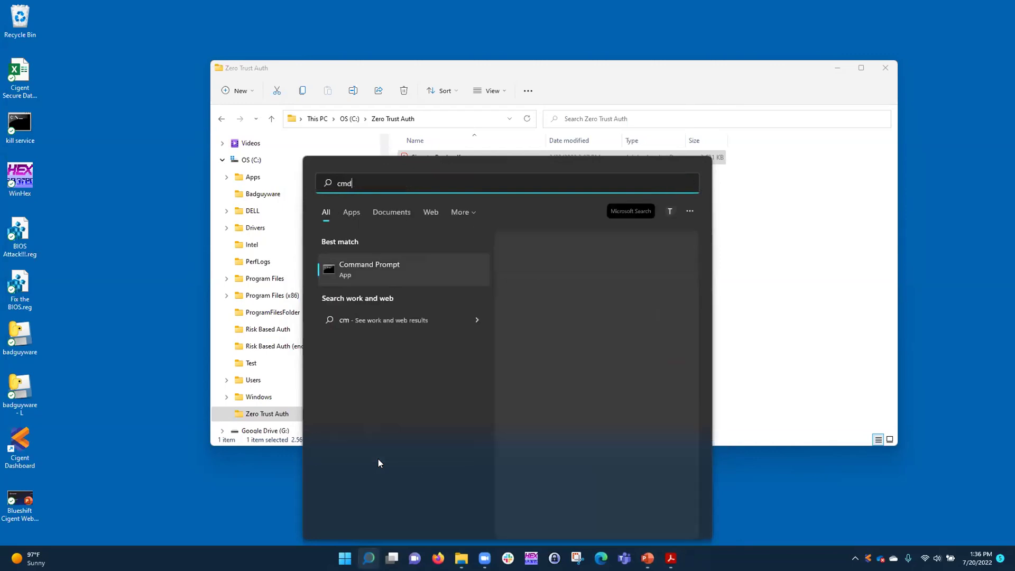
key(Return)
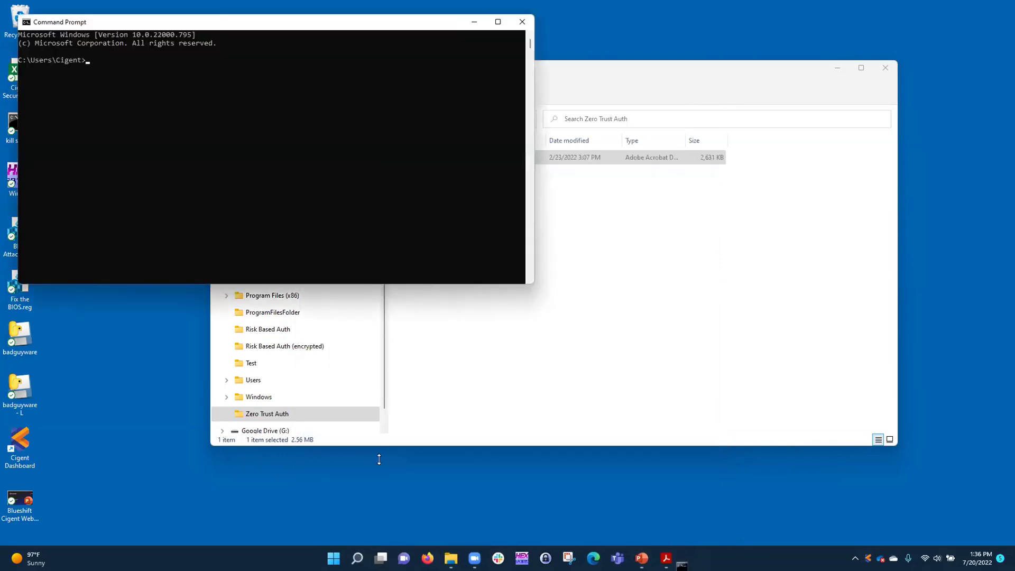
text(cd)
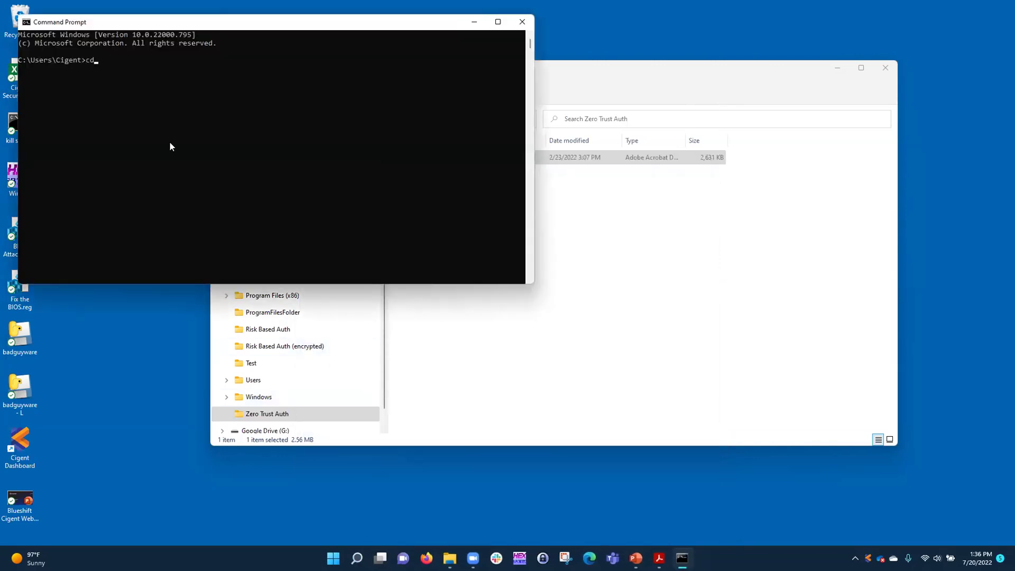
text(\)
key(Return)
text(cd zero*)
key(Return)
text(dir)
key(Return)
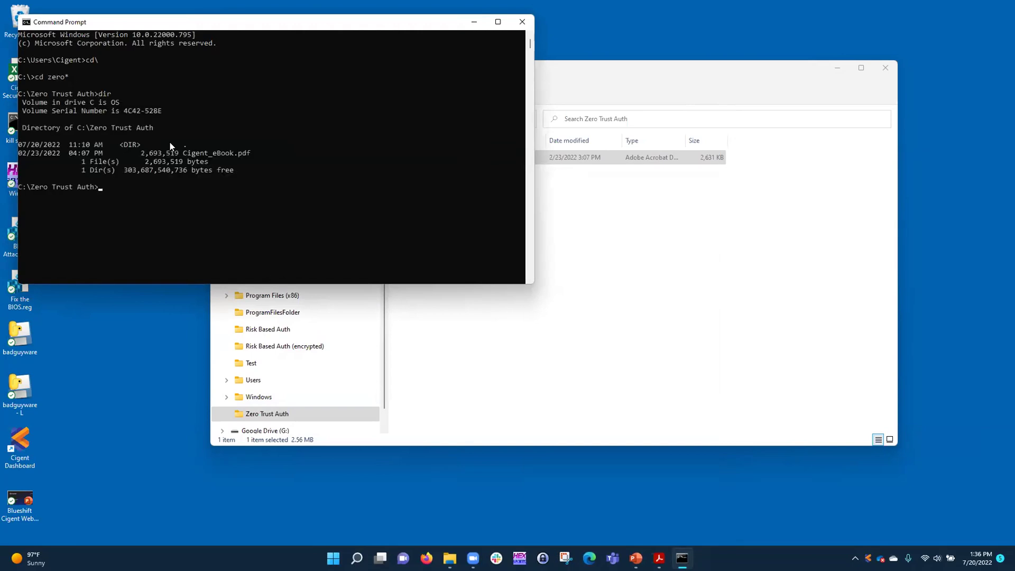
Copy all files to drive G with copy *.* g:\, then close Command Prompt
text(copy *.* g:\)
key(Return)
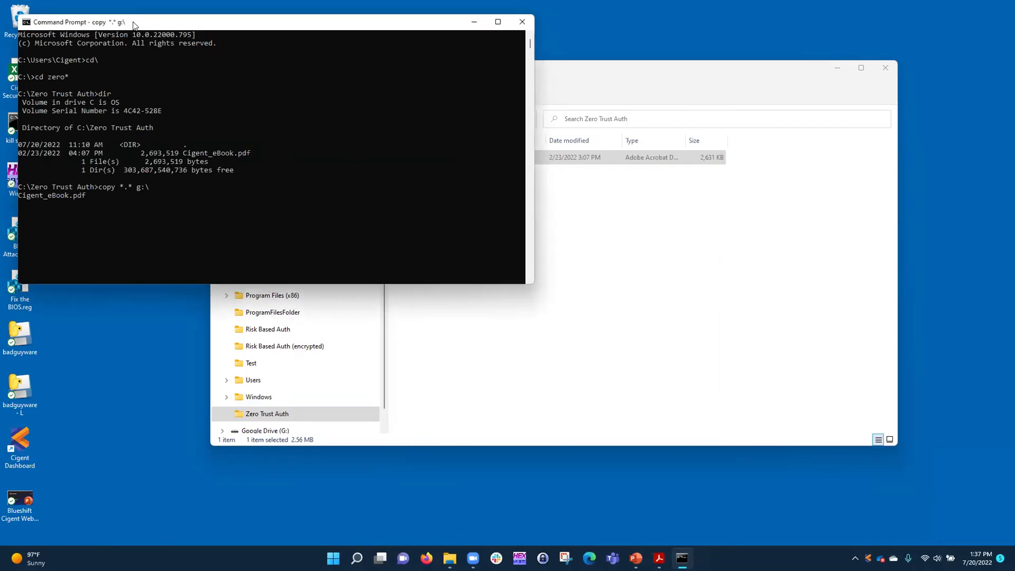
drag(137, 26, 174, 197)
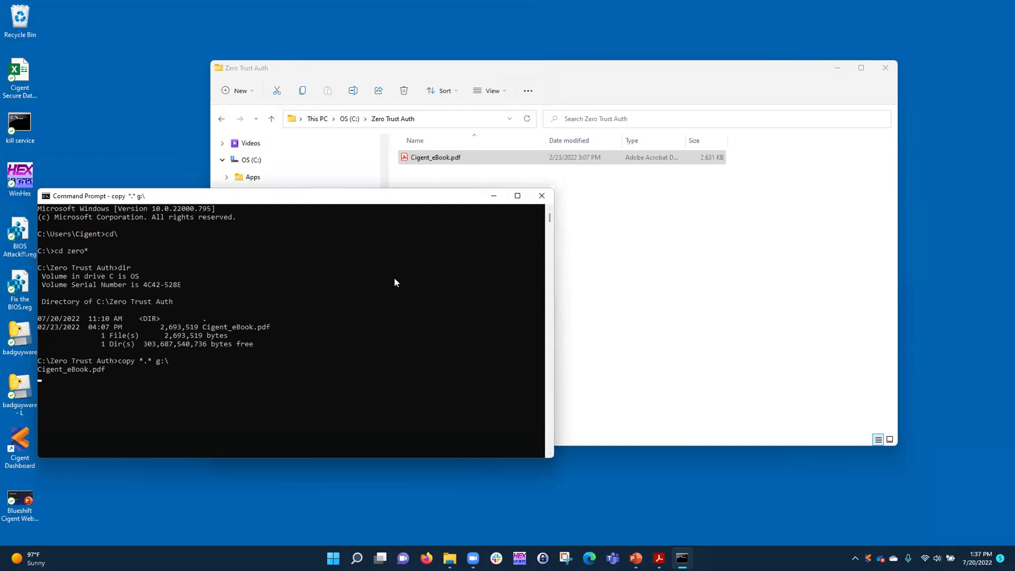
click(542, 196)
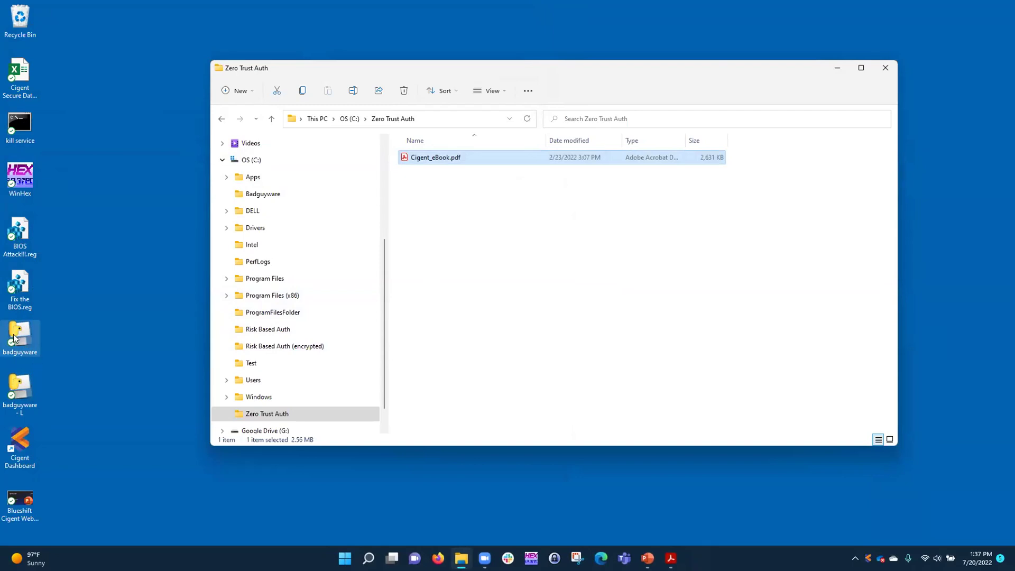
Launch badguyware and open the Risk Based Auth folder in File Explorer
double_click(15, 338)
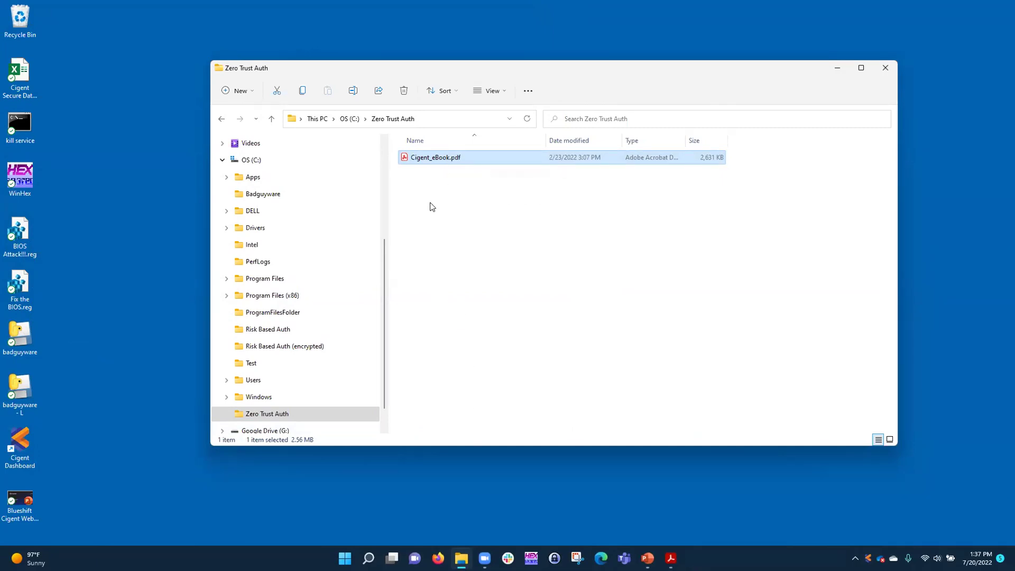
click(251, 330)
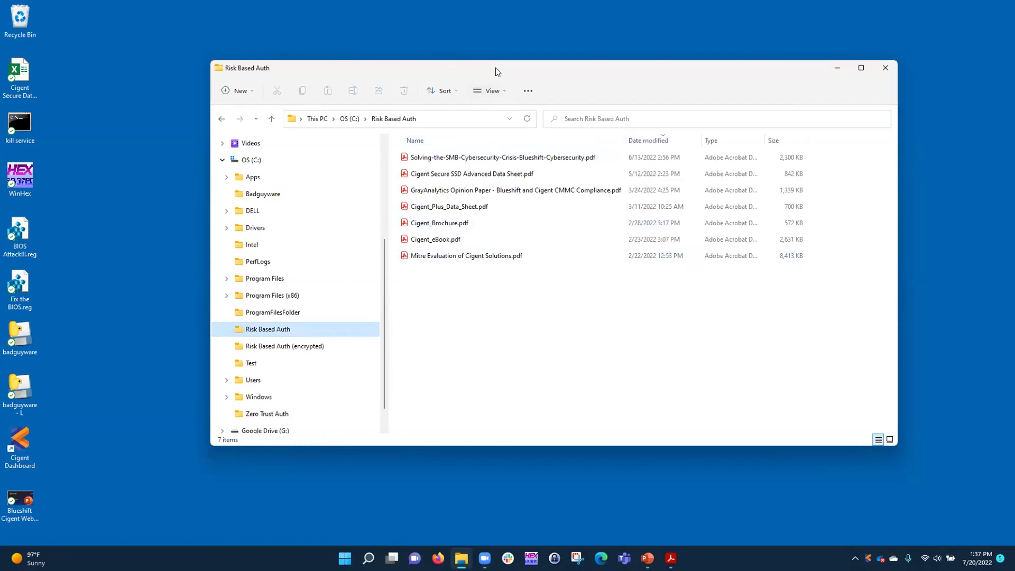
drag(483, 114, 470, 153)
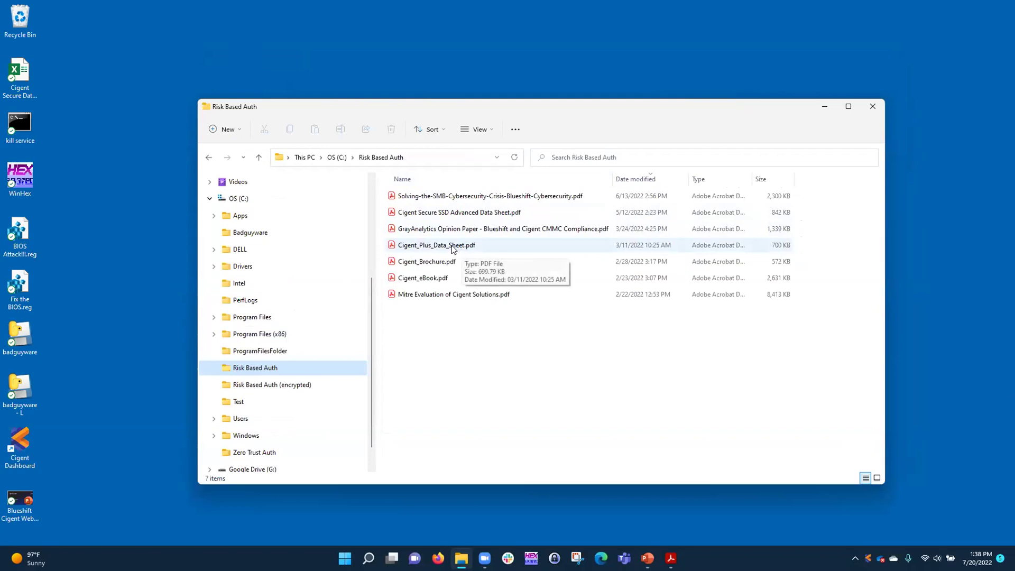
Select Cigent_Plus_Data_Sheet.pdf and the SMB Cybersecurity Crisis PDF, then start Firefox
click(448, 245)
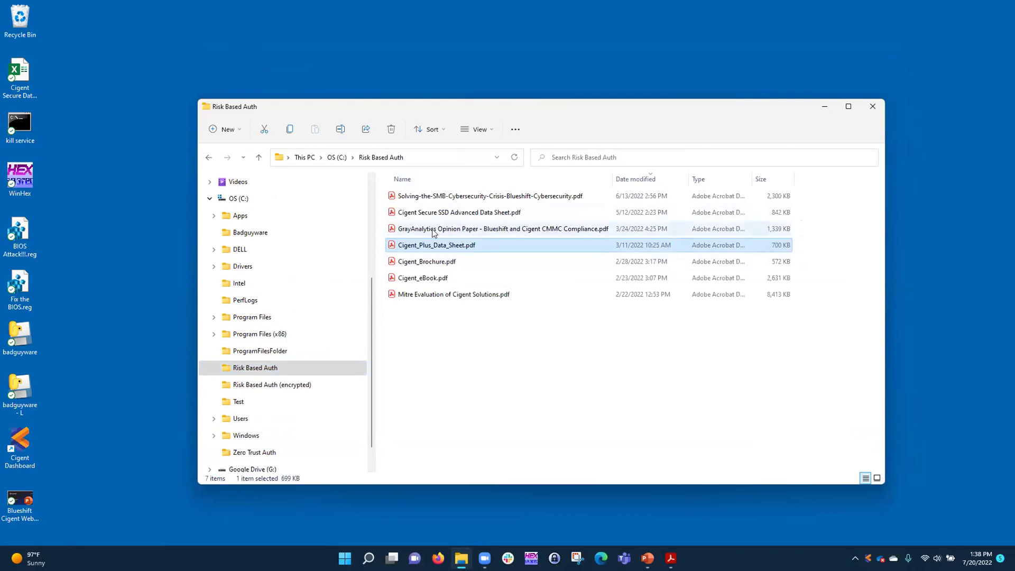
click(442, 198)
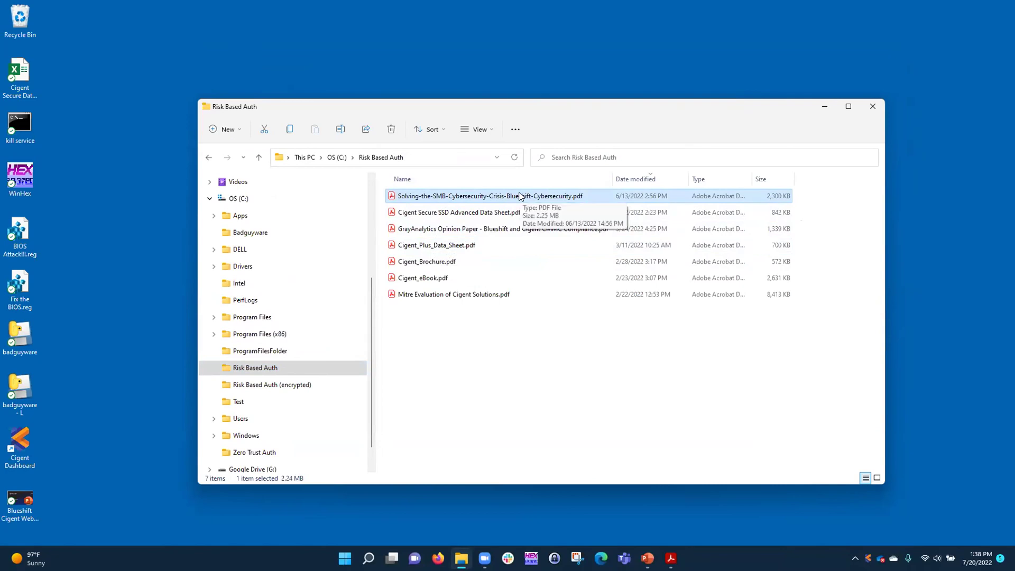
click(438, 558)
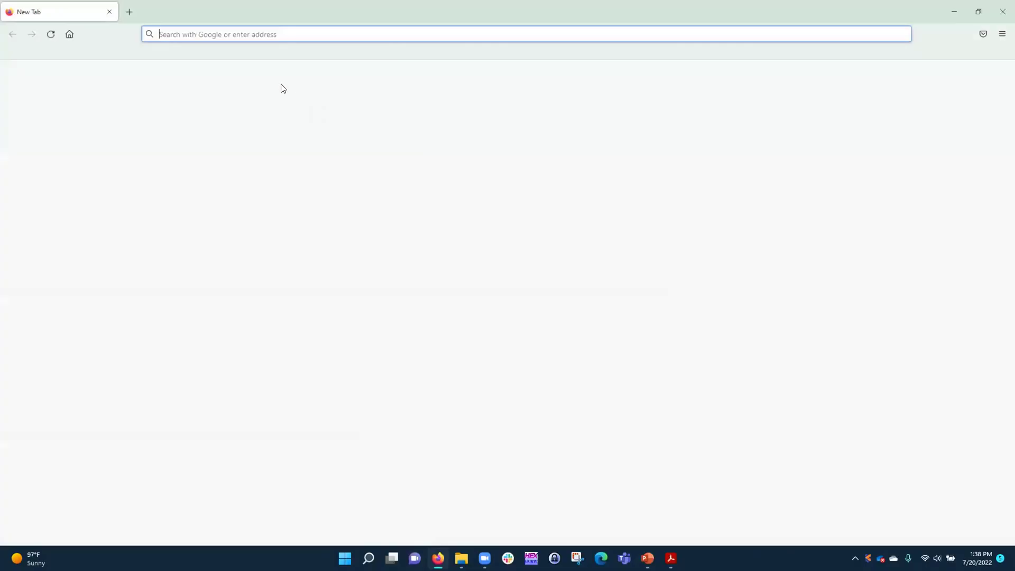
Sign in to Cigent Central Console with a Microsoft account and close all open PDFs
click(110, 51)
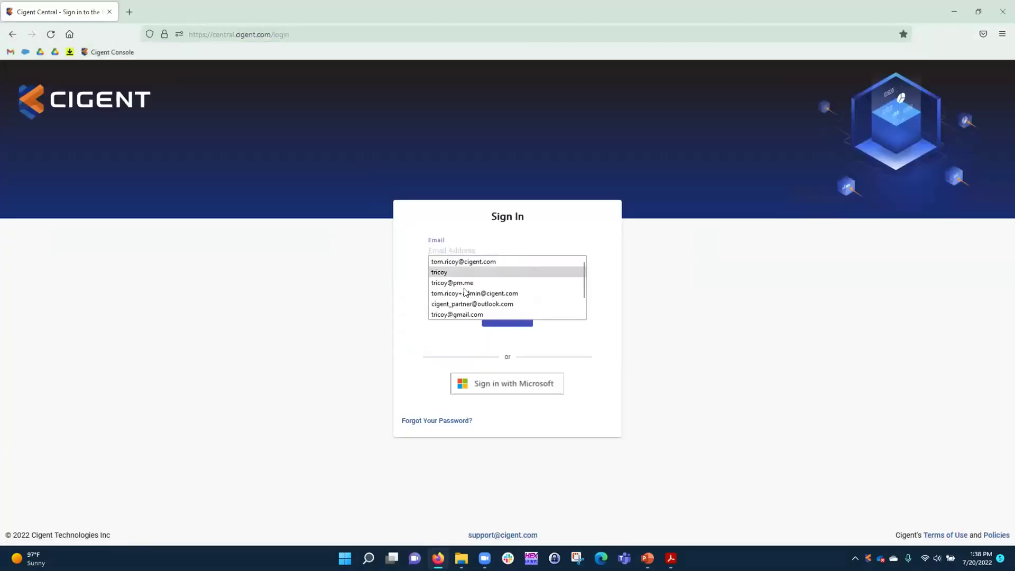
click(476, 389)
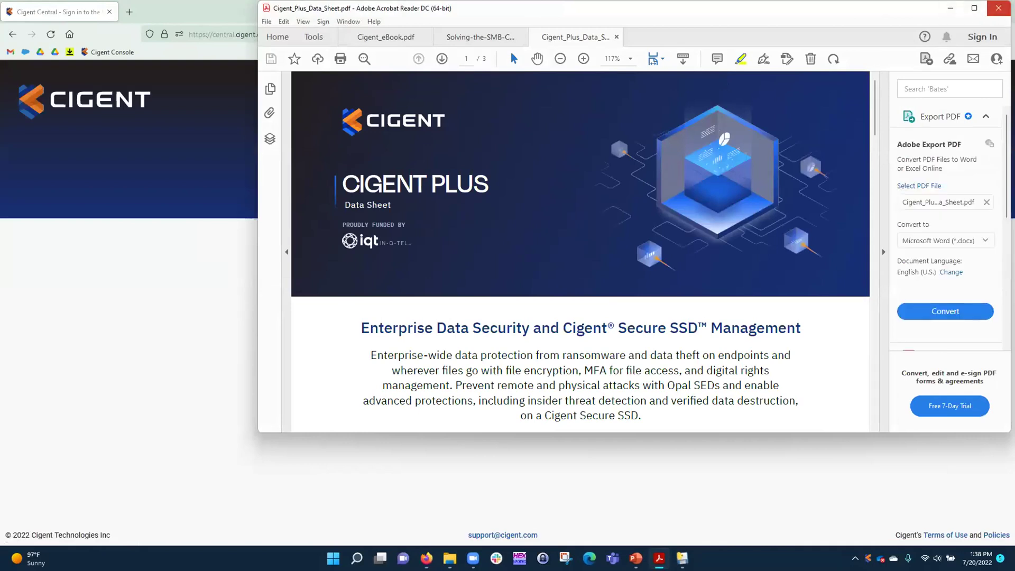
click(999, 8)
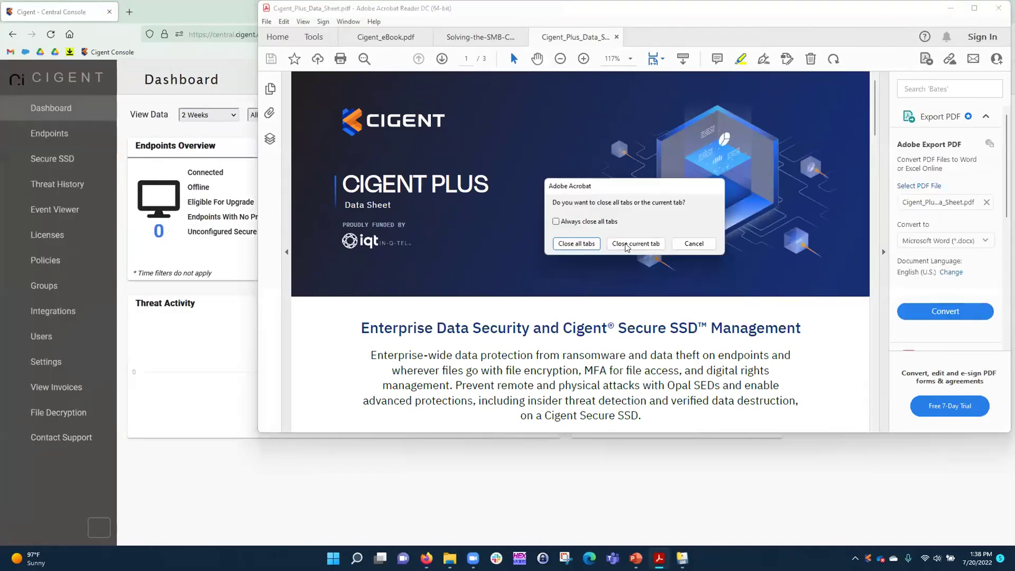
click(569, 241)
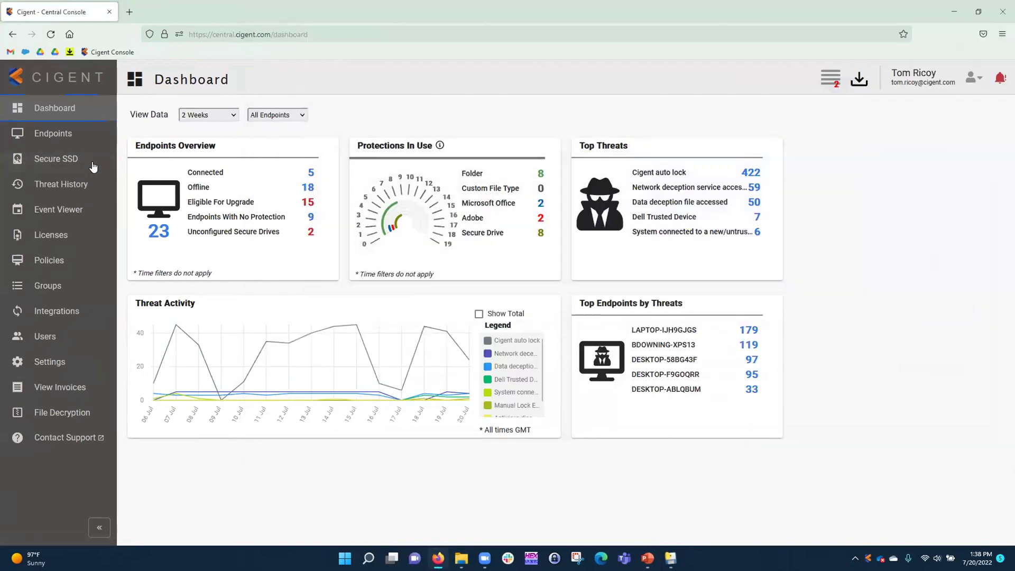
Send a confirmed manual lock to endpoint DESKTOP-58BG43F, then minimize the console
click(43, 139)
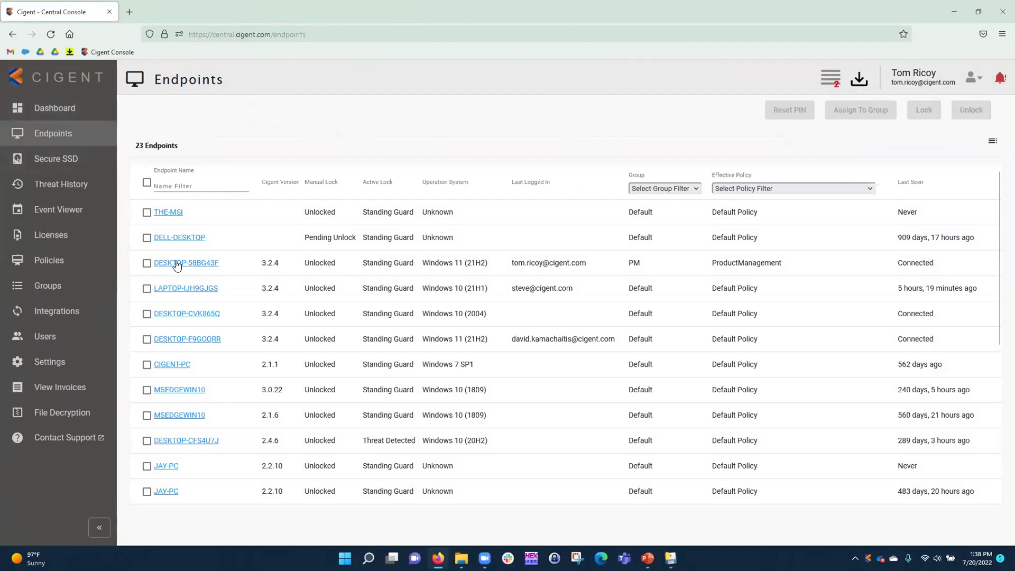
click(146, 263)
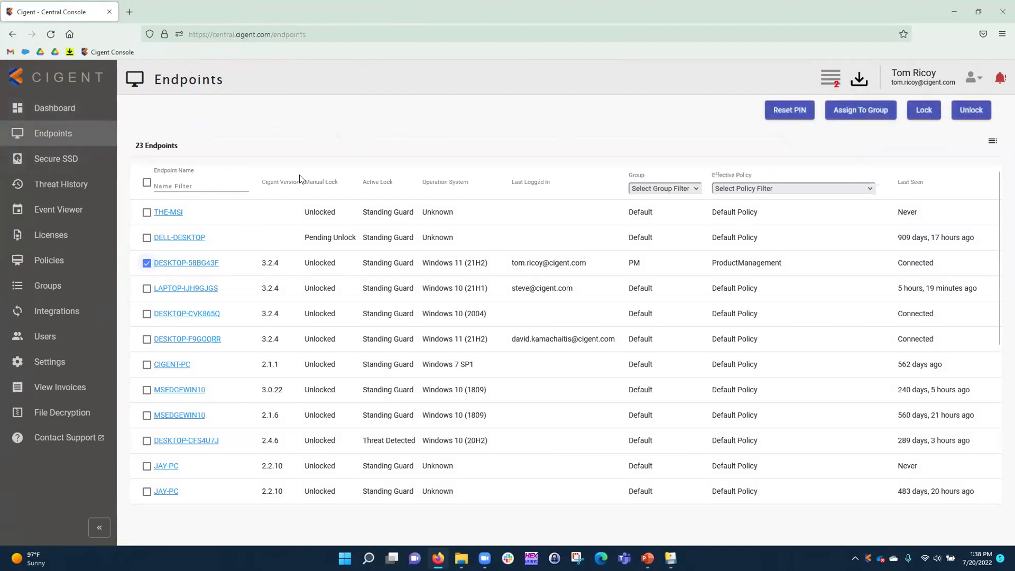
click(924, 112)
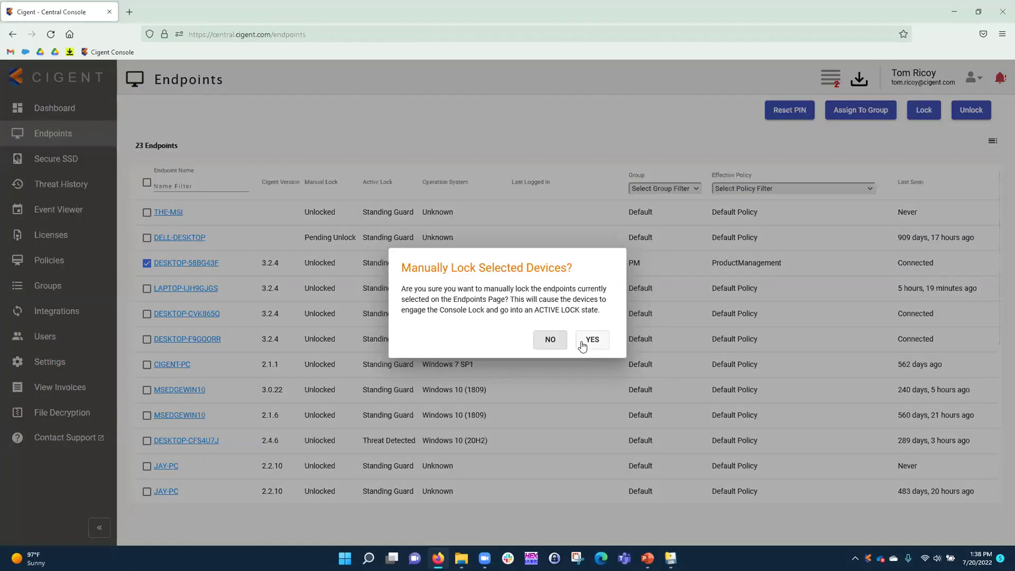
click(584, 344)
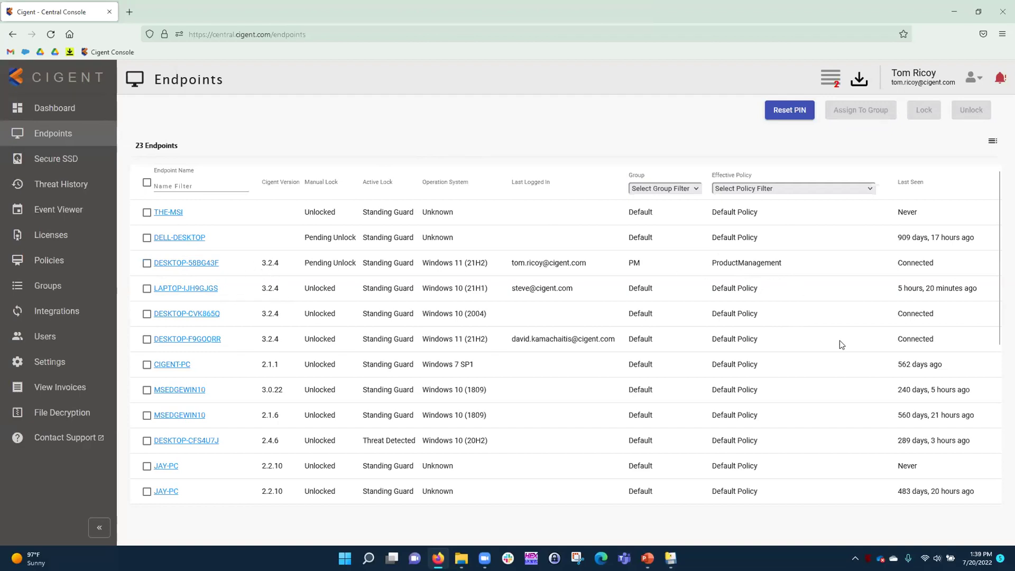
click(955, 14)
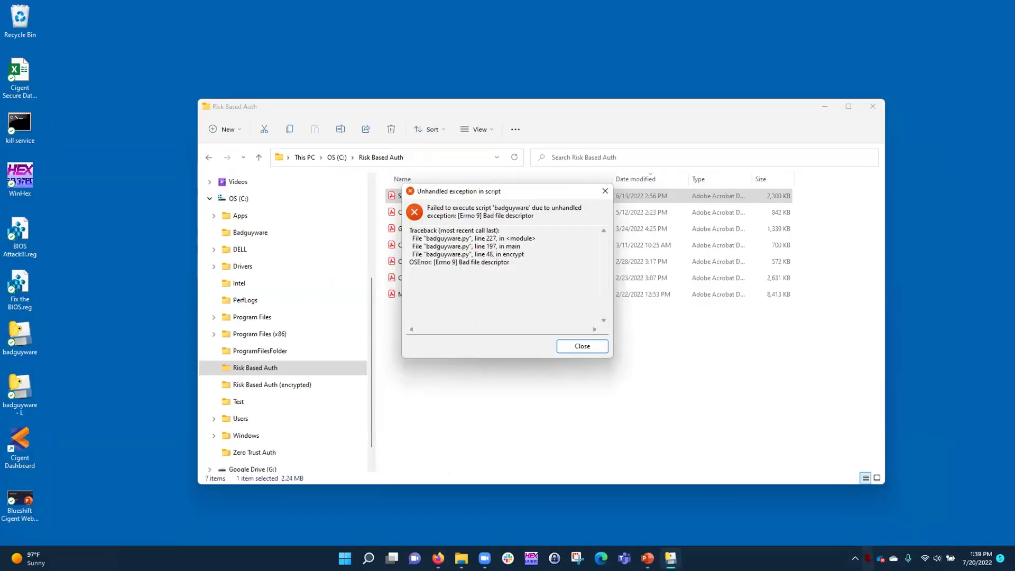
Dismiss the badguyware error, view and close the GrayAnalytics opinion paper, and return to the console
click(584, 347)
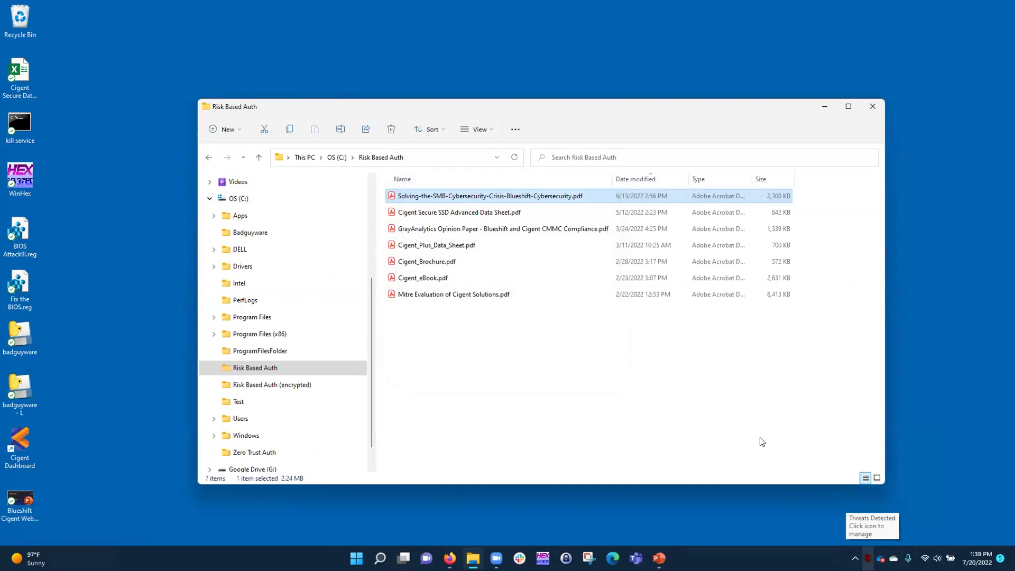
click(435, 229)
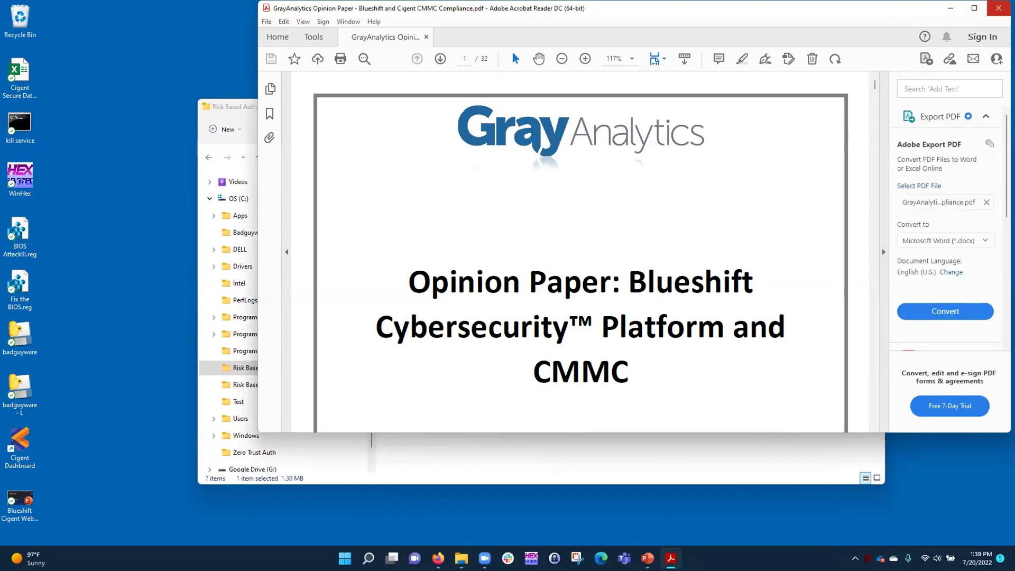
click(999, 8)
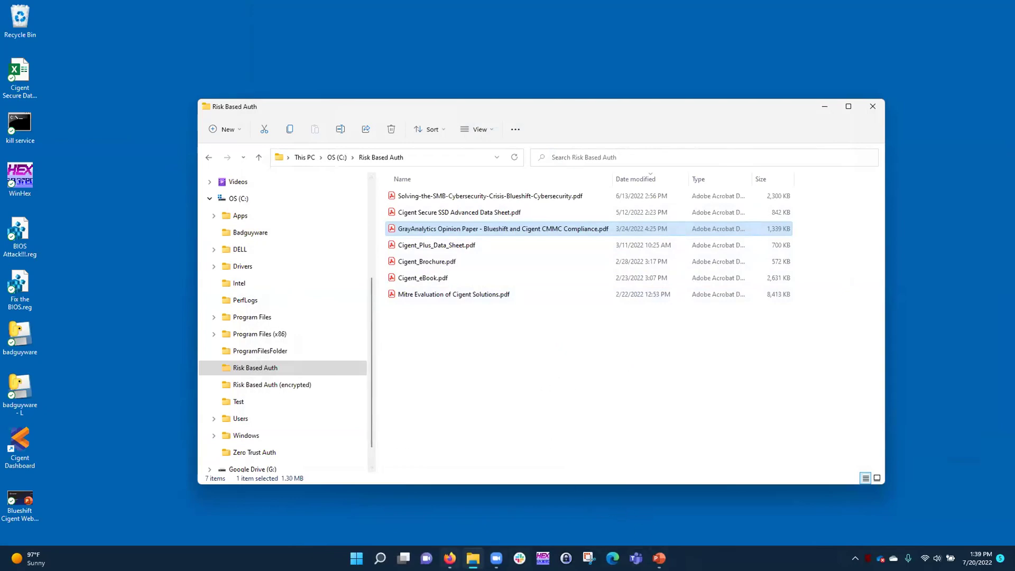
mouse_move(450, 559)
click(448, 519)
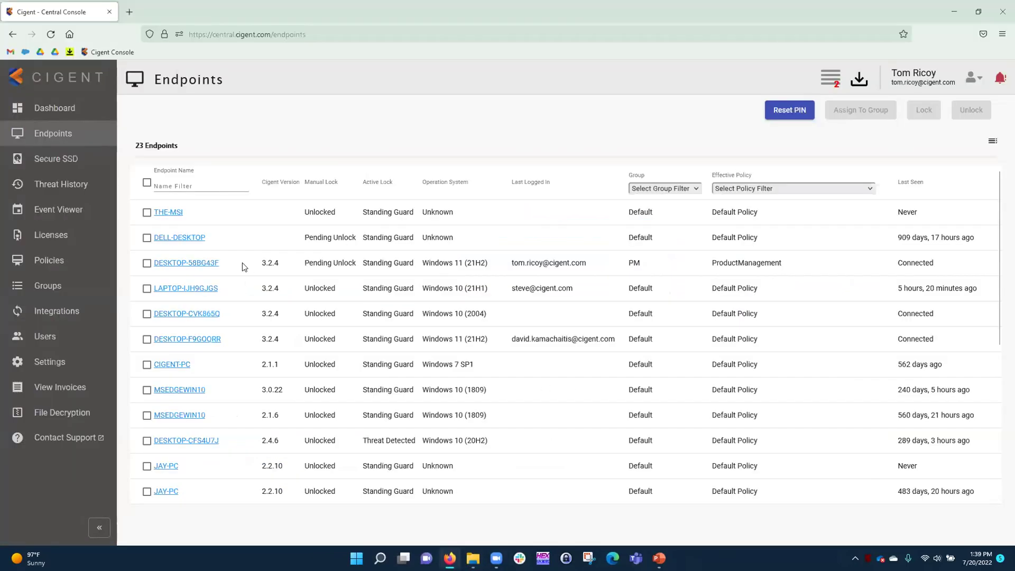
Send a confirmed manual unlock to DESKTOP-58BG43F, then minimize the console
click(147, 265)
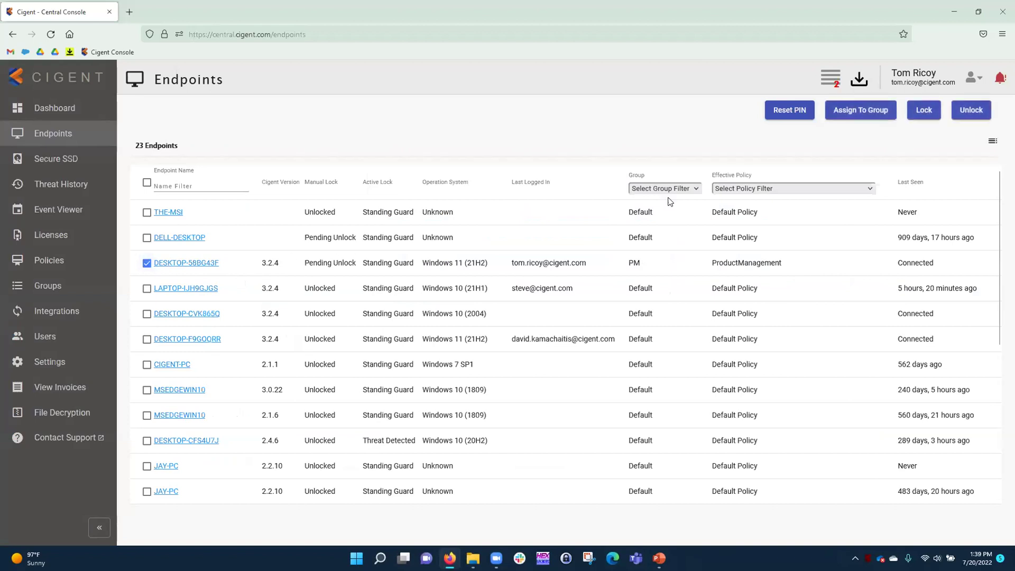
click(980, 112)
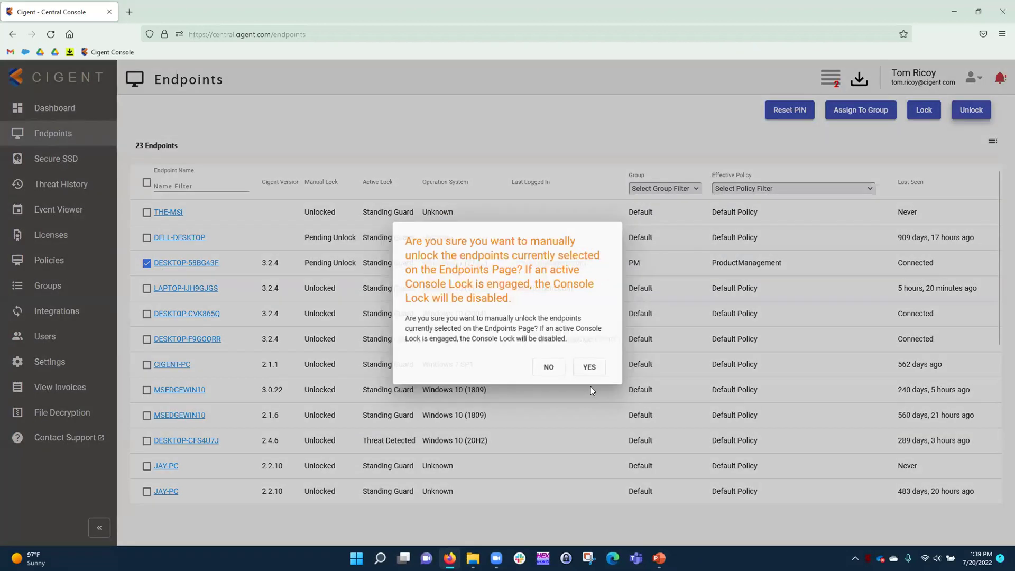
click(593, 369)
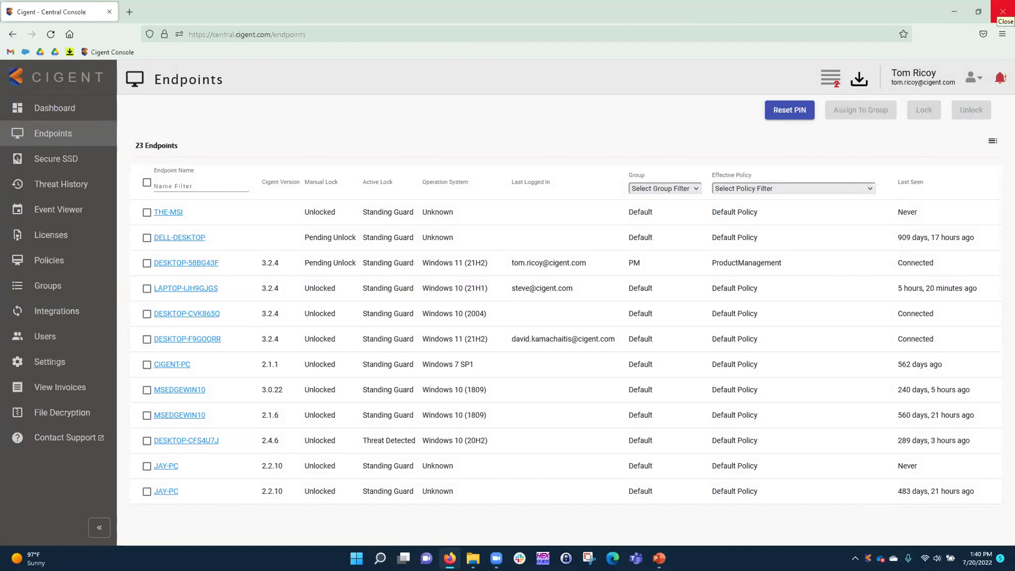
click(958, 9)
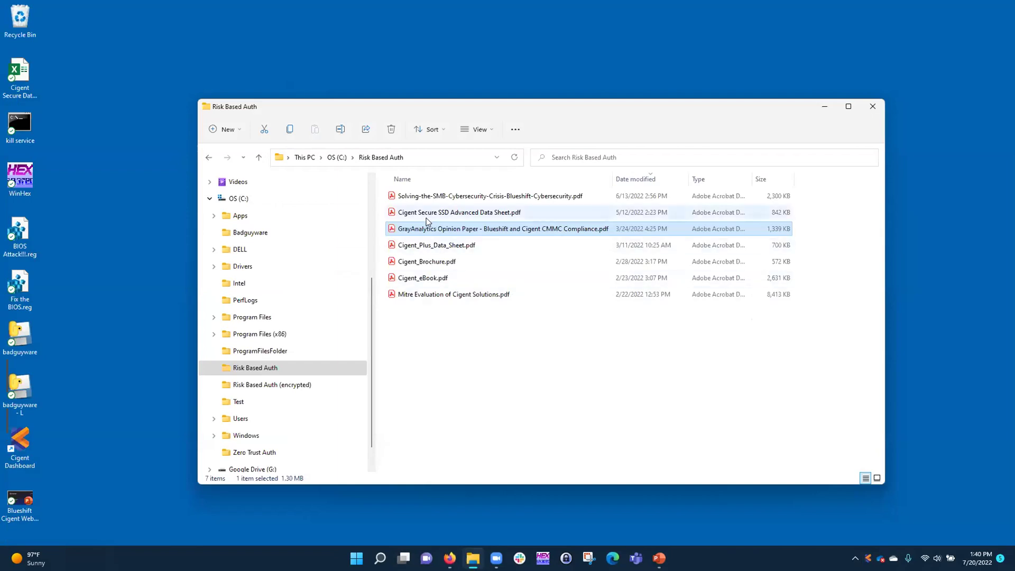
Open the Risk Based Auth (encrypted) folder and open Cigent_Select_Data_Sheet.d3e.pdf in Acrobat
click(260, 385)
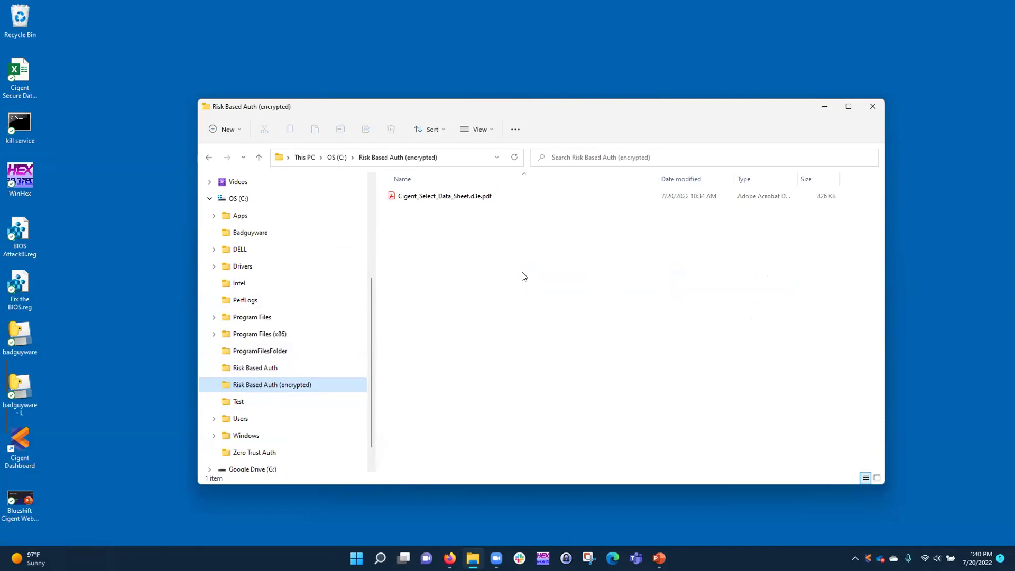
drag(471, 111, 431, 88)
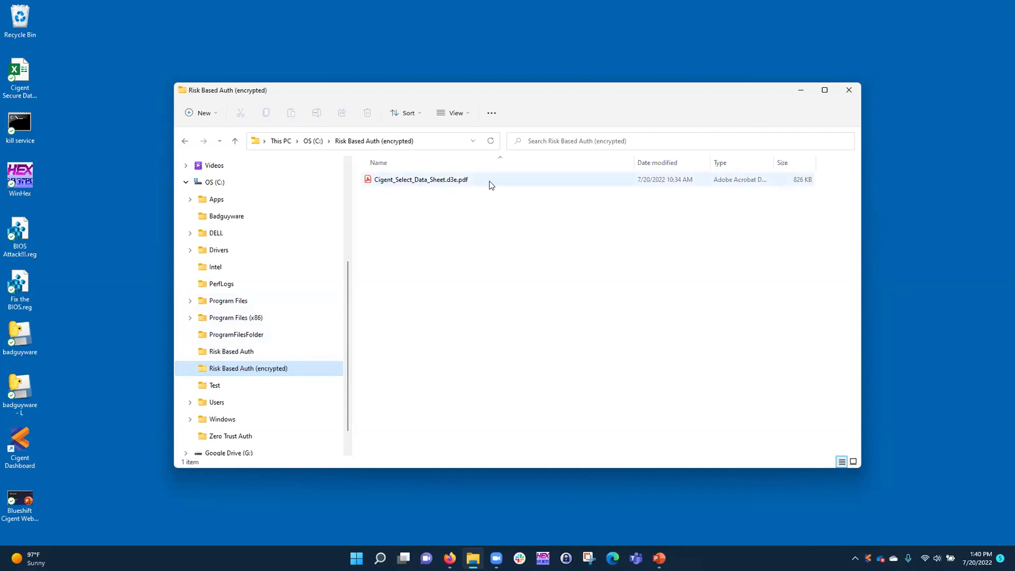
click(434, 180)
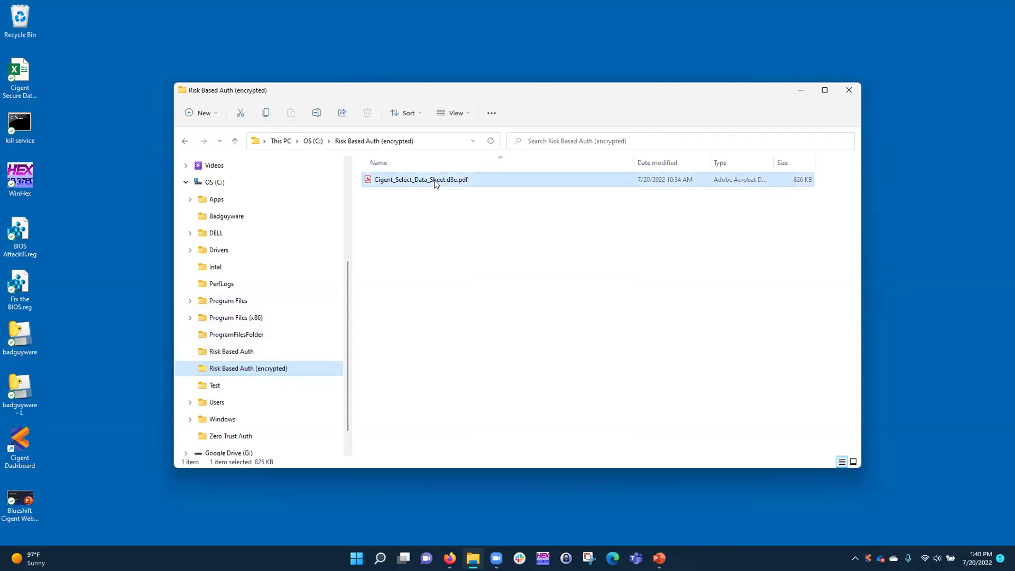
double_click(434, 179)
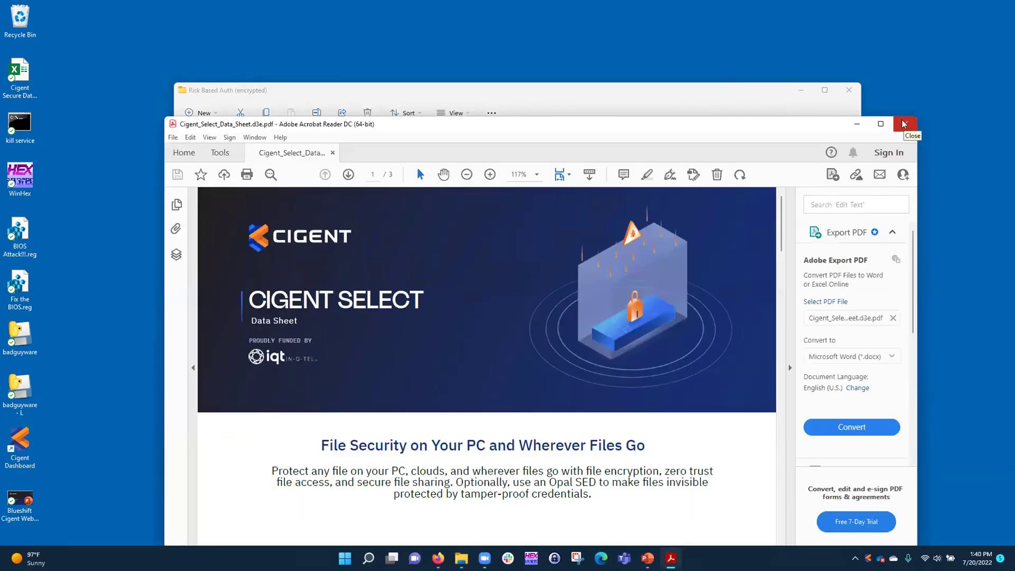
Close the Cigent Select data sheet and bring up the file's context menu in File Explorer
click(905, 123)
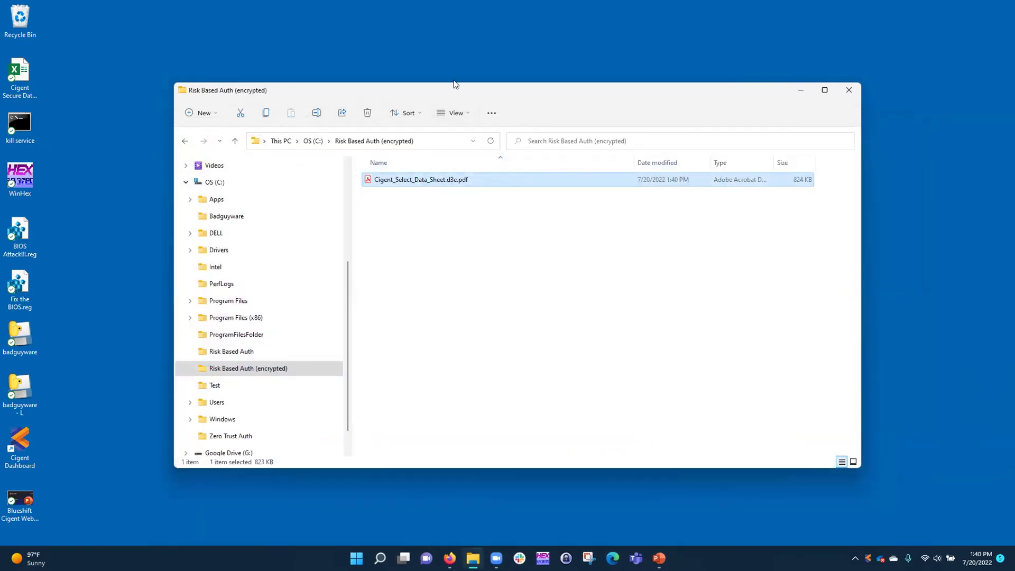
drag(453, 85, 454, 74)
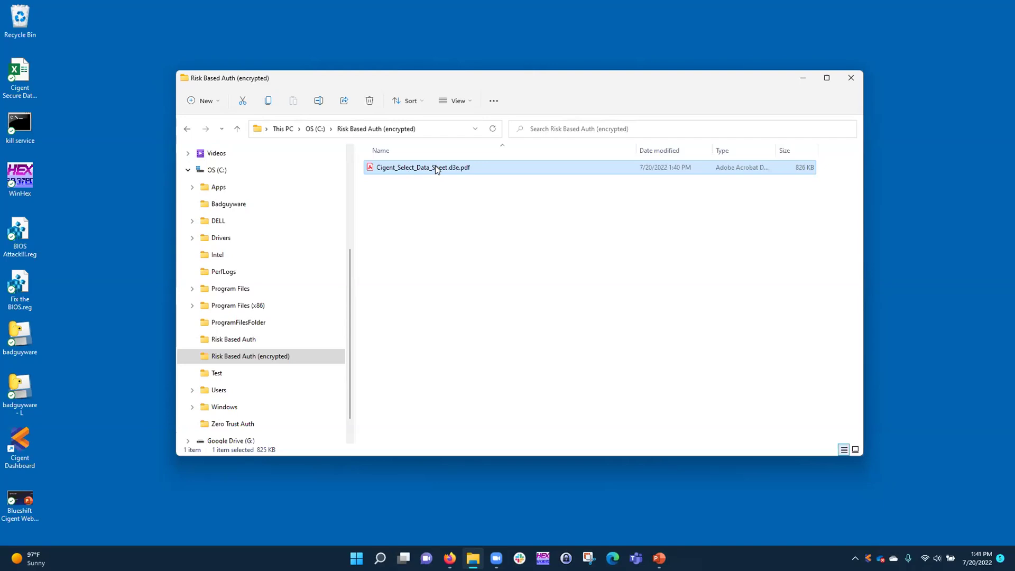
right_click(437, 168)
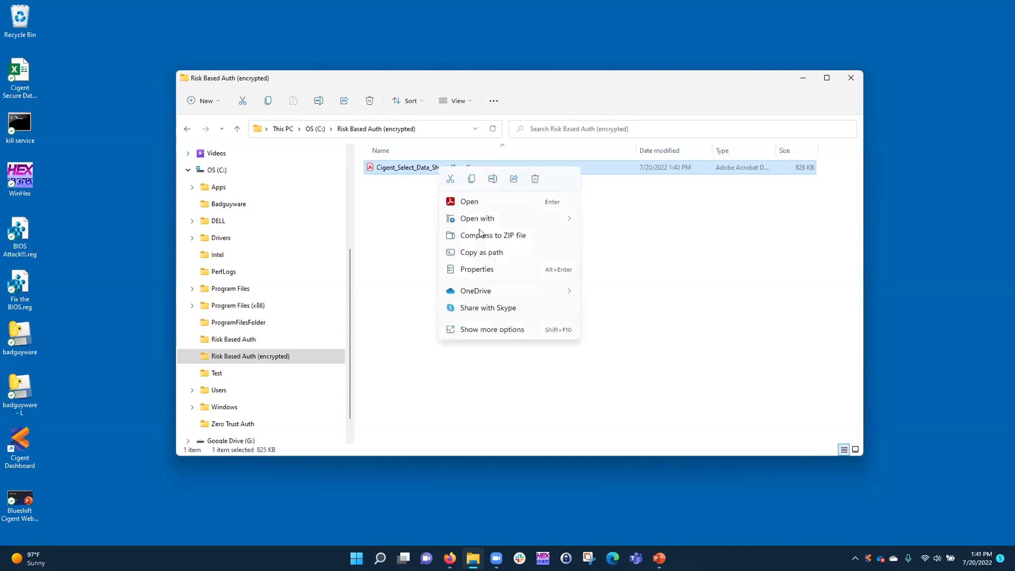
click(521, 331)
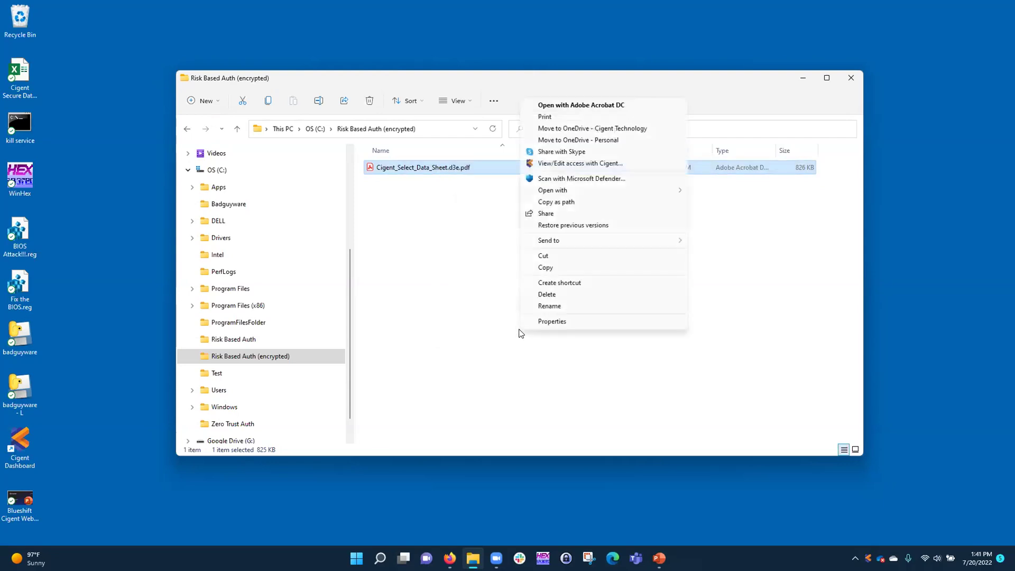
click(583, 163)
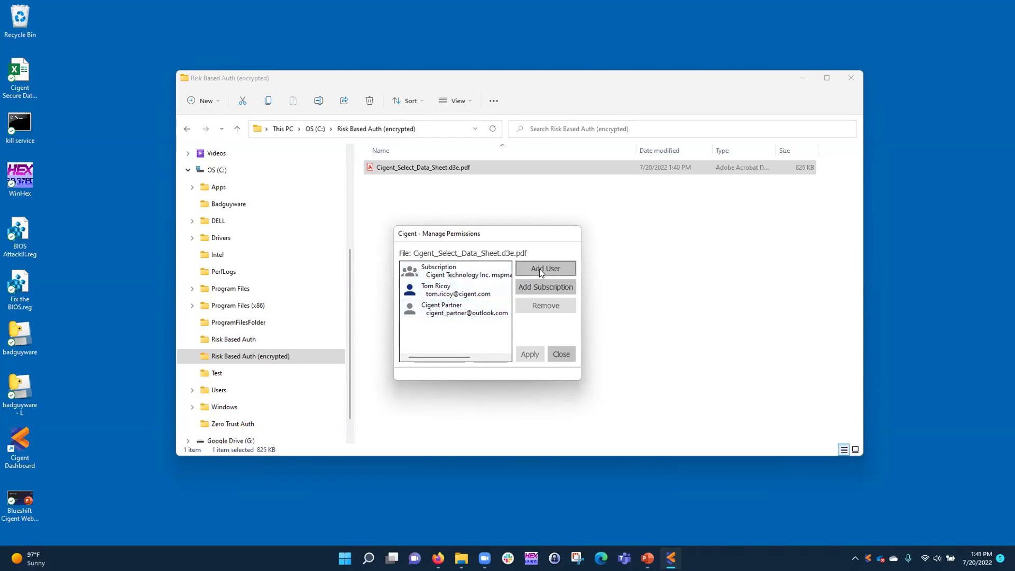
click(561, 356)
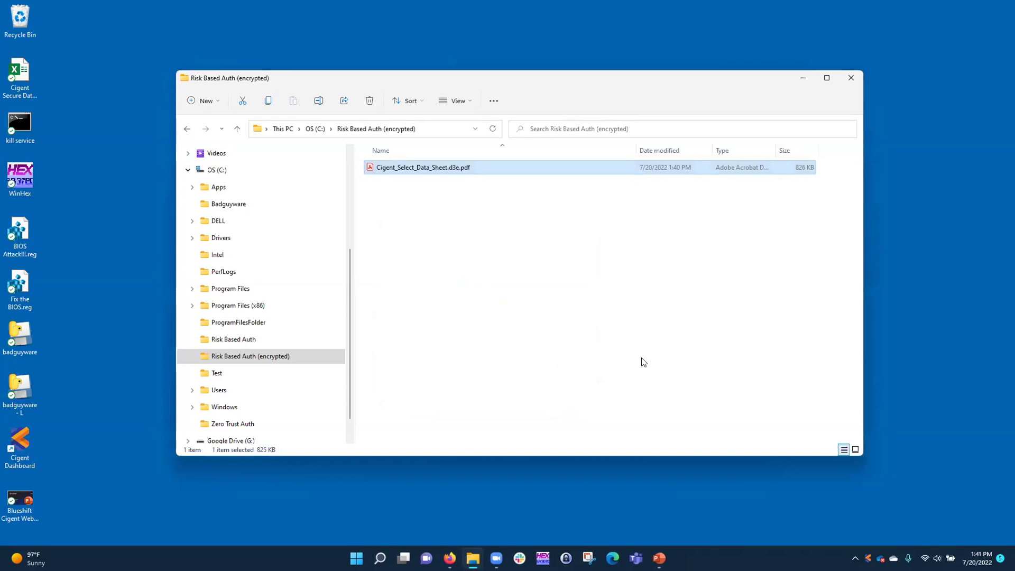
click(449, 558)
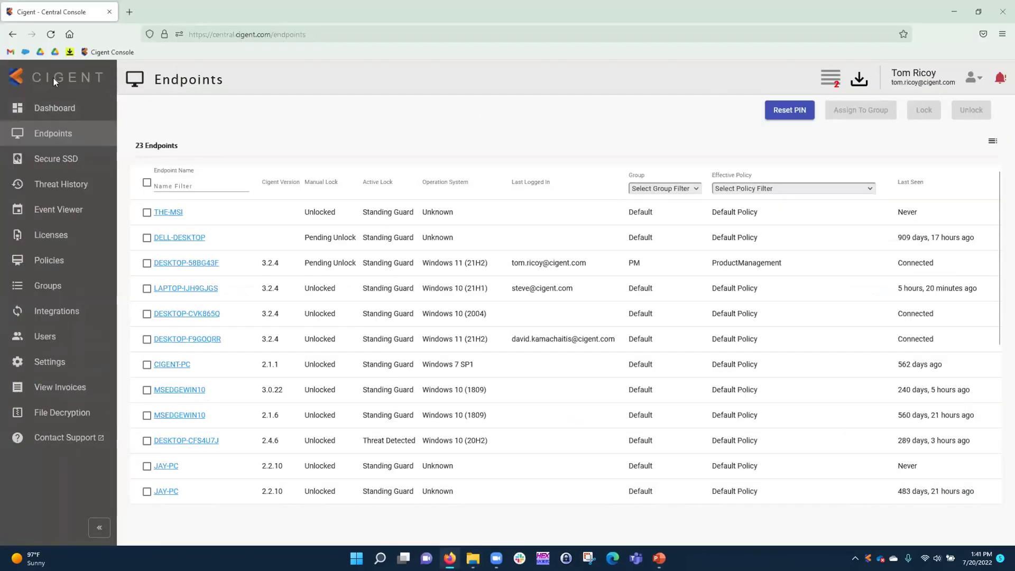
Sign out of the admin account and sign in with the partner account's e-mail and password
click(980, 84)
click(915, 179)
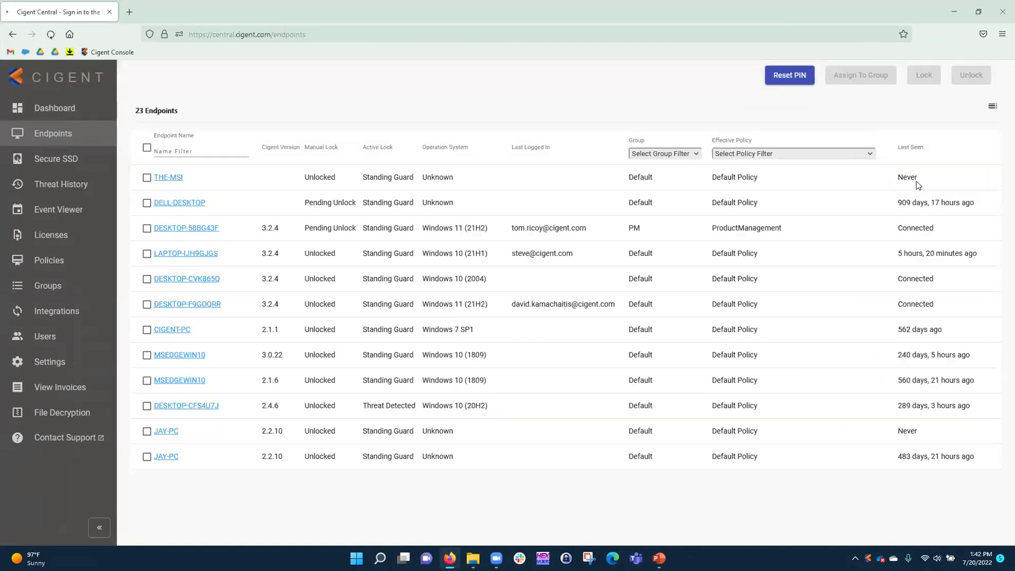
click(447, 248)
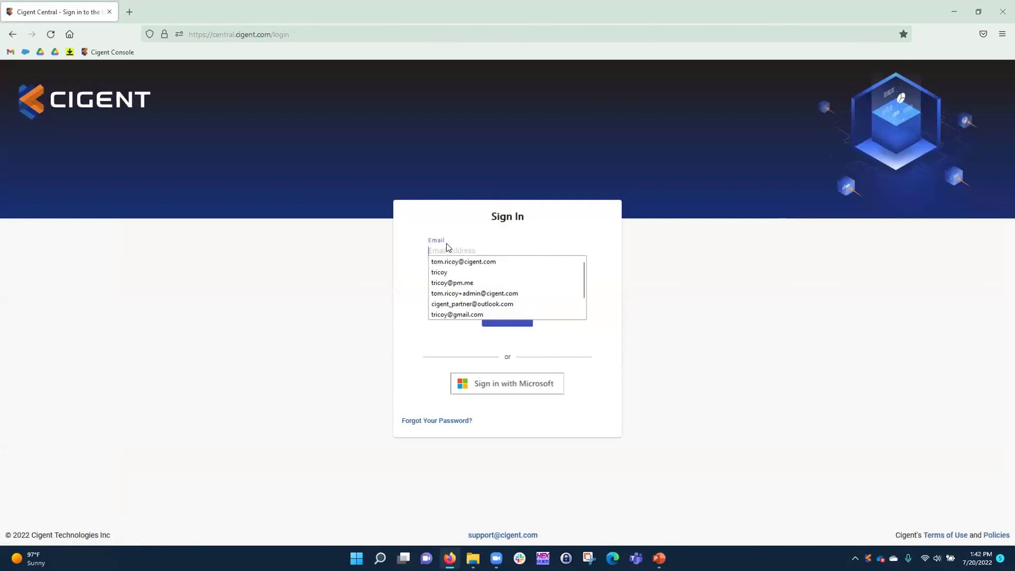
click(478, 305)
click(489, 282)
text(**************)
key(Return)
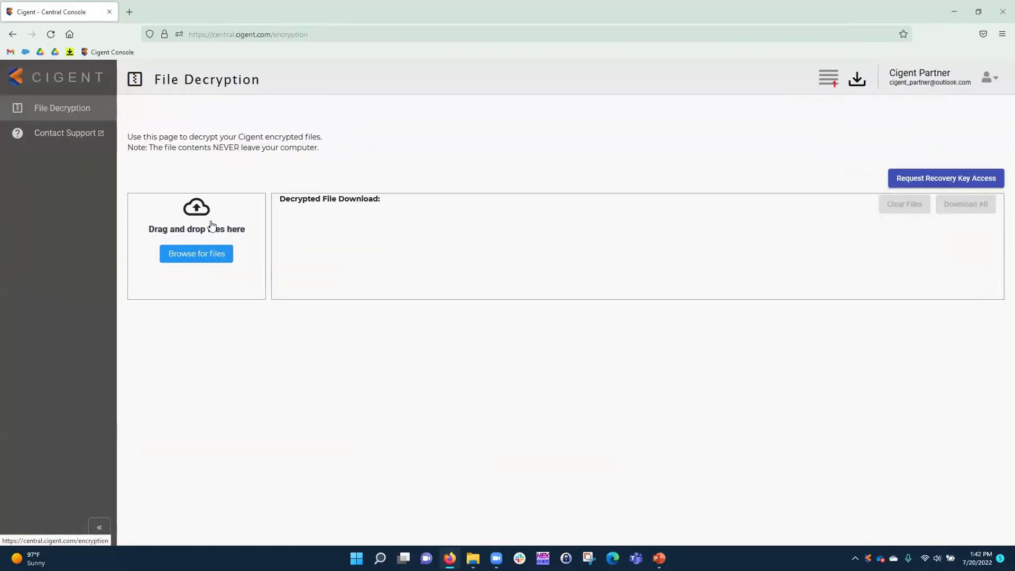
Cancel the decryption file picker without choosing a file, then minimize Firefox
click(195, 258)
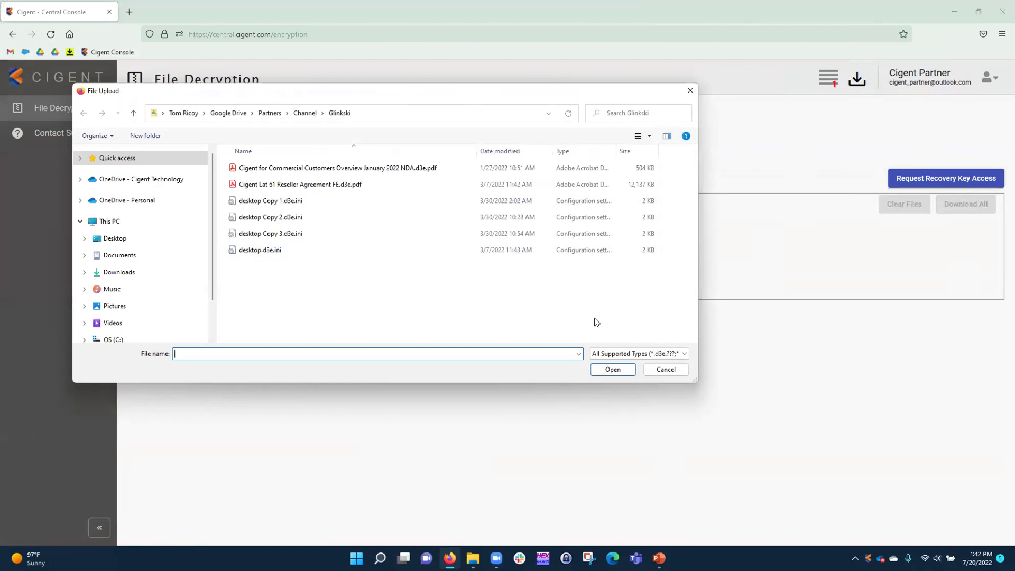
click(666, 371)
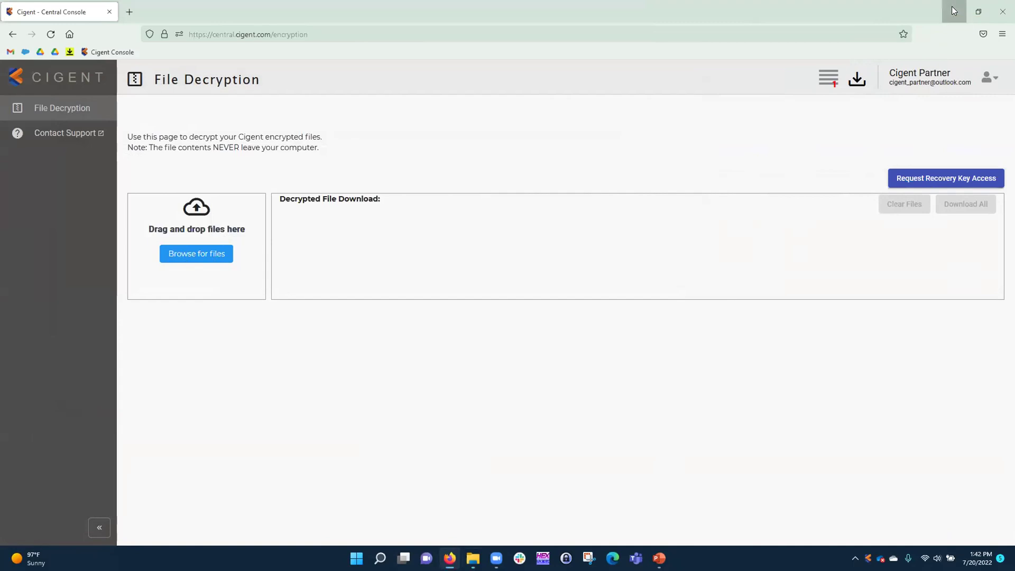
click(952, 6)
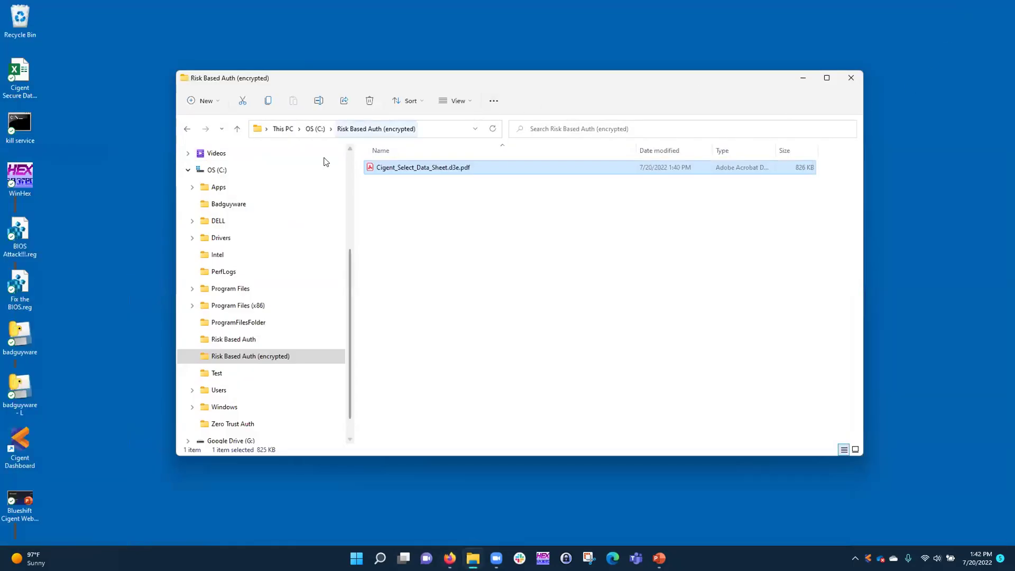
Unlock the Cigent SSD in Always On mode from the tray, then expand drive L:
click(187, 171)
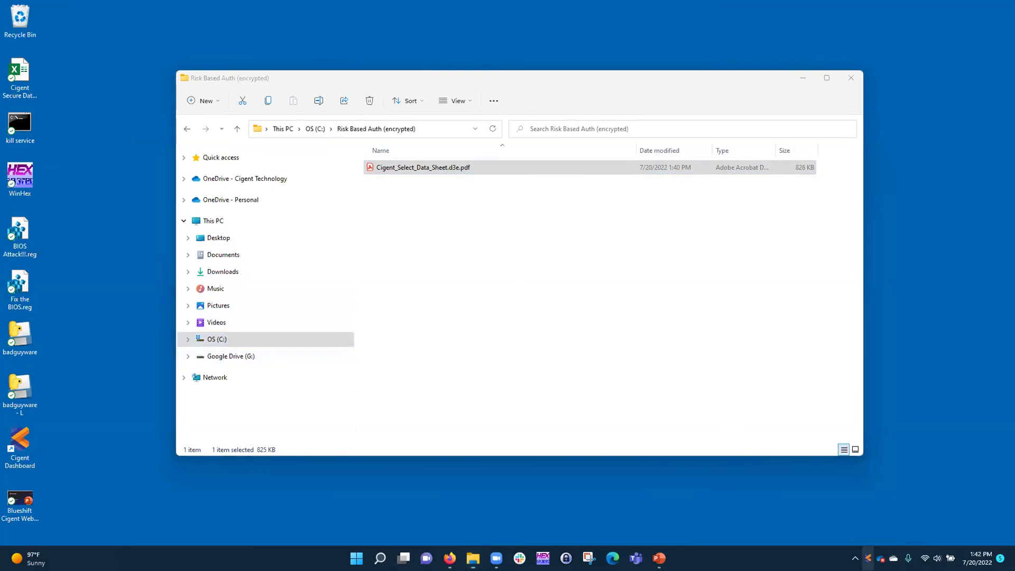
click(868, 558)
mouse_move(907, 466)
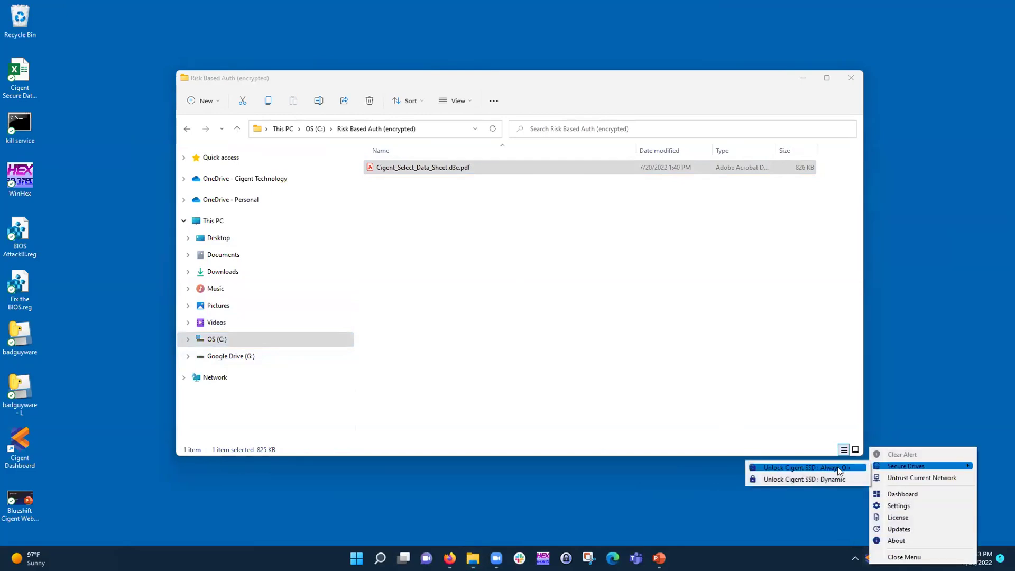
click(843, 471)
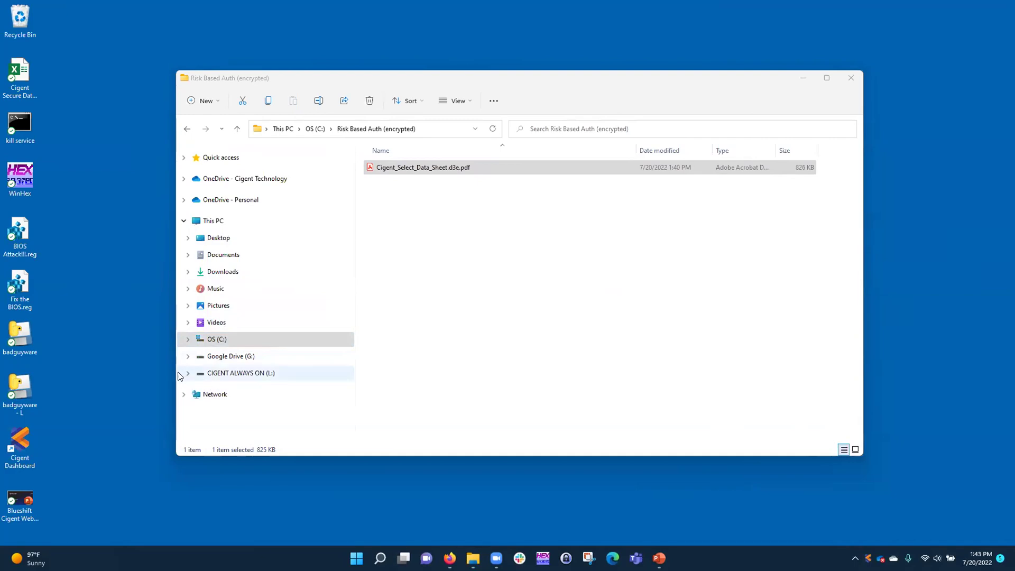
click(188, 373)
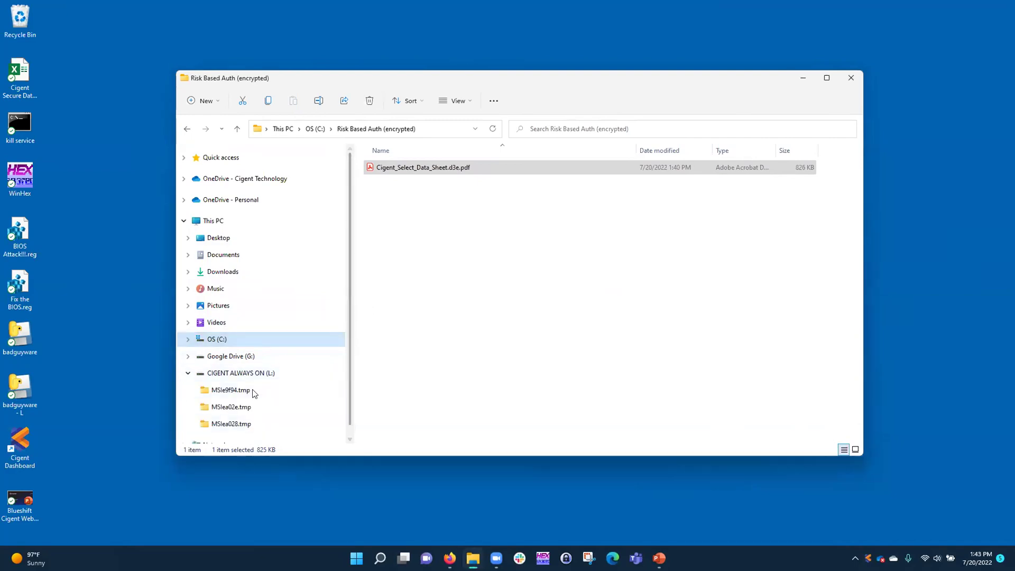
View the CIGENT ALWAYS ON (L:) drive's contents, then show the desktop
click(249, 374)
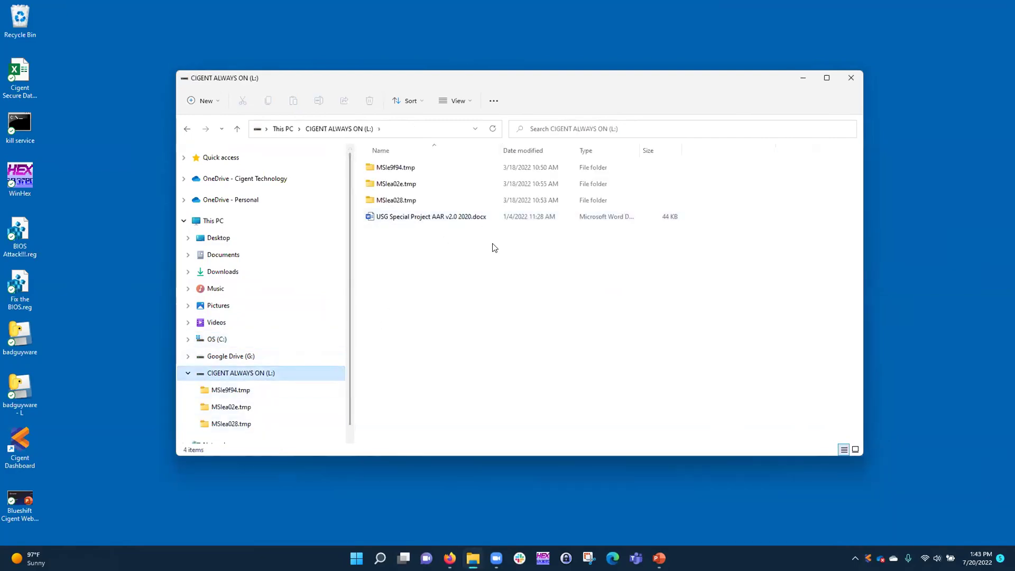
key(super+d)
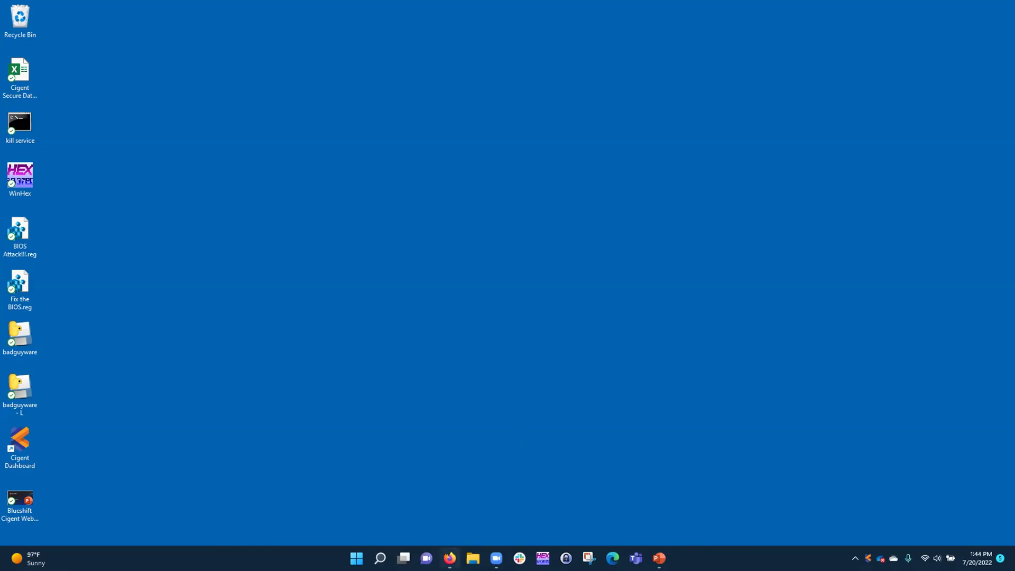
Sign out of the partner account in Central Console and sign in with Microsoft
mouse_move(450, 559)
click(451, 525)
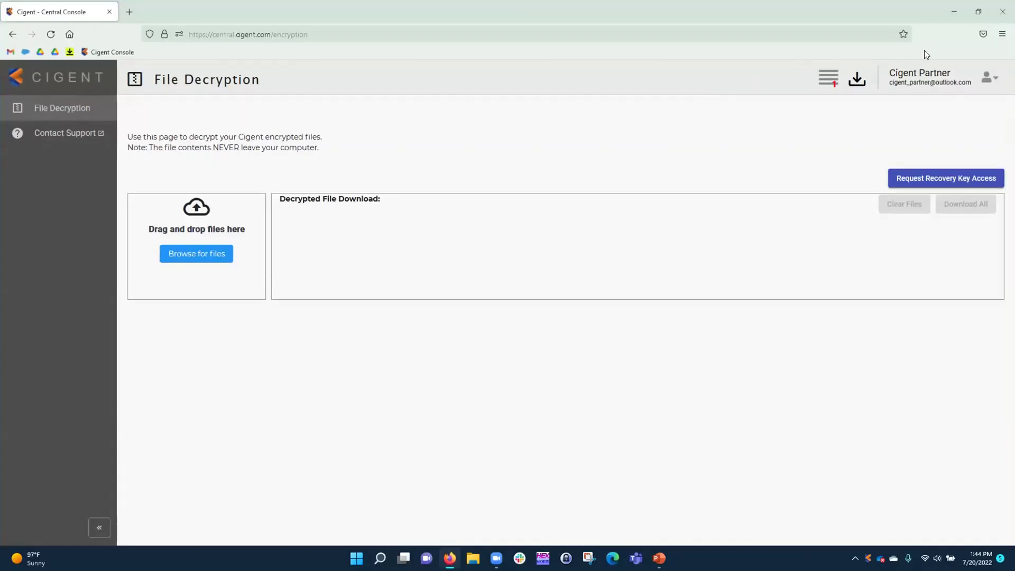
click(992, 80)
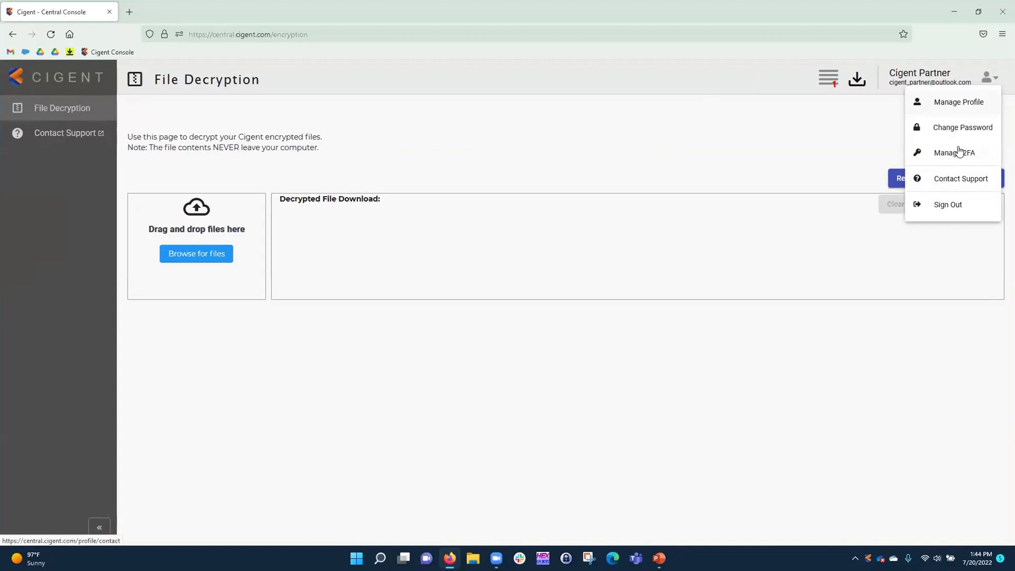
click(953, 204)
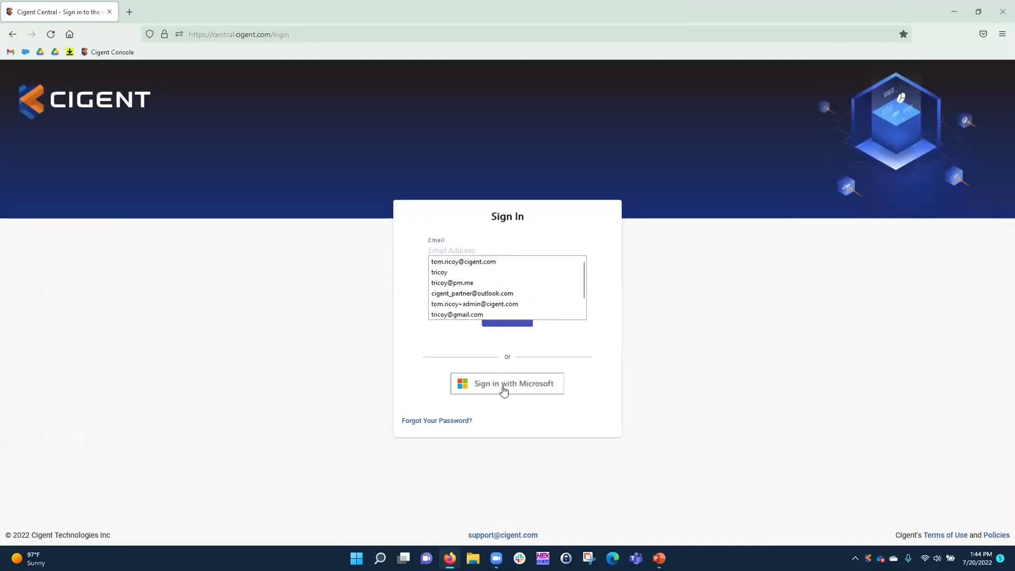
click(503, 390)
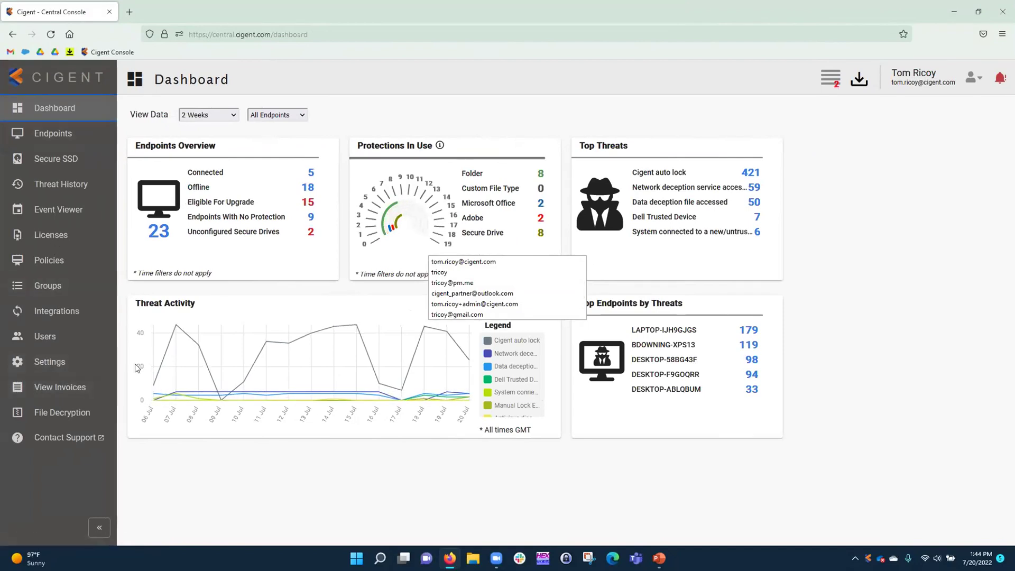
Browse Settings and Integrations, then view the Demo System Policy's safe applications list
click(66, 371)
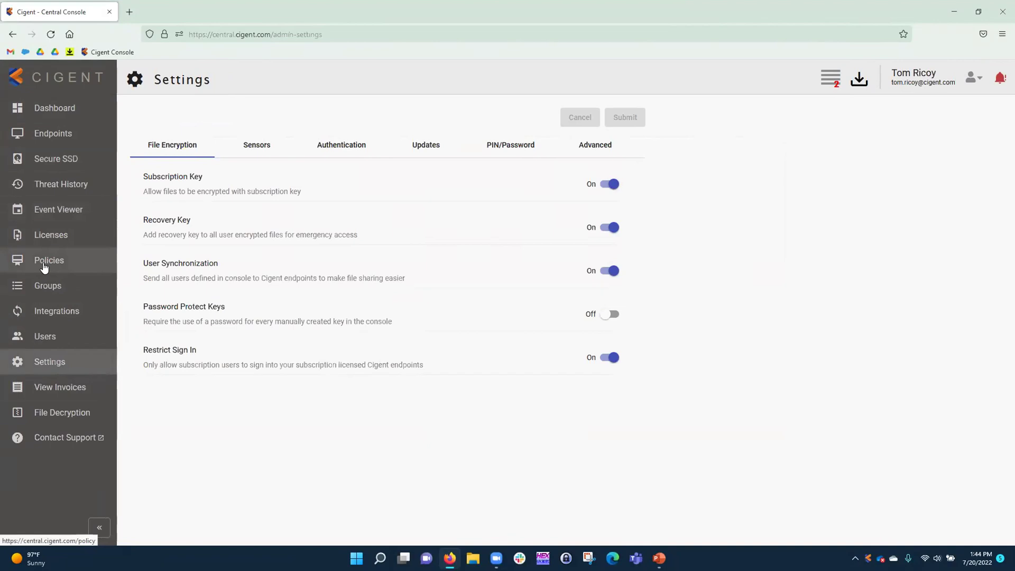
click(54, 316)
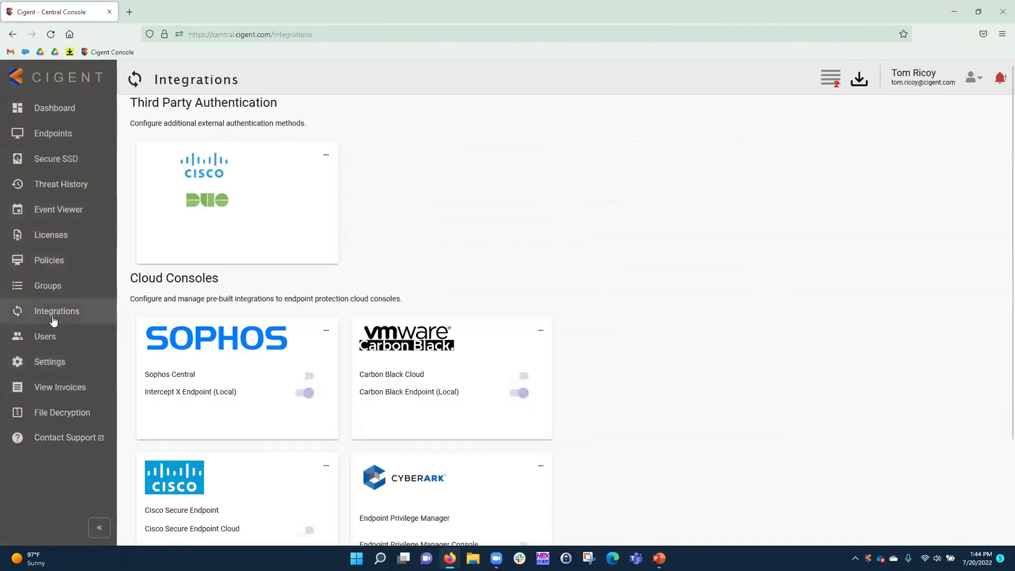
scroll(195, 226, down, 3)
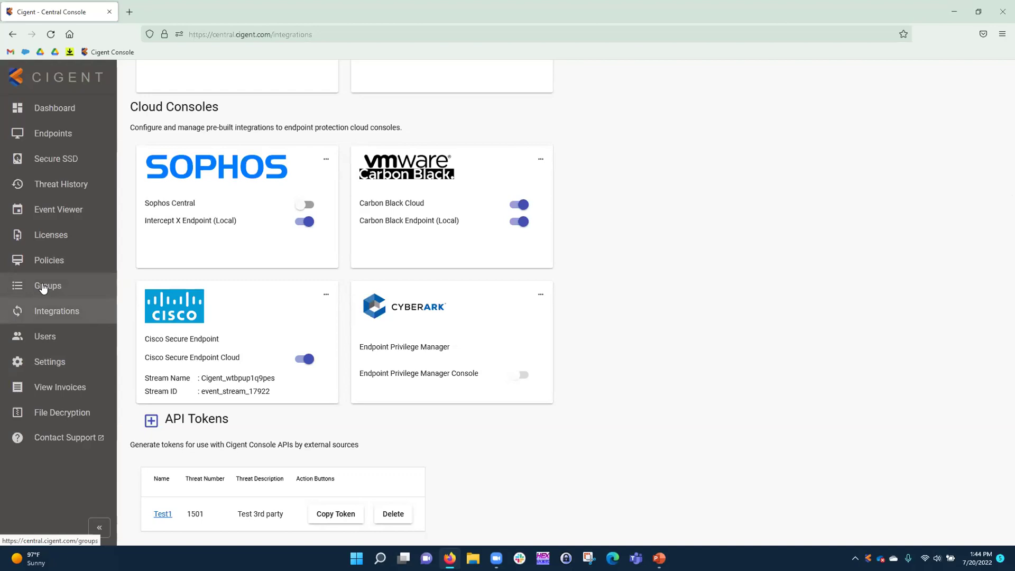
click(47, 370)
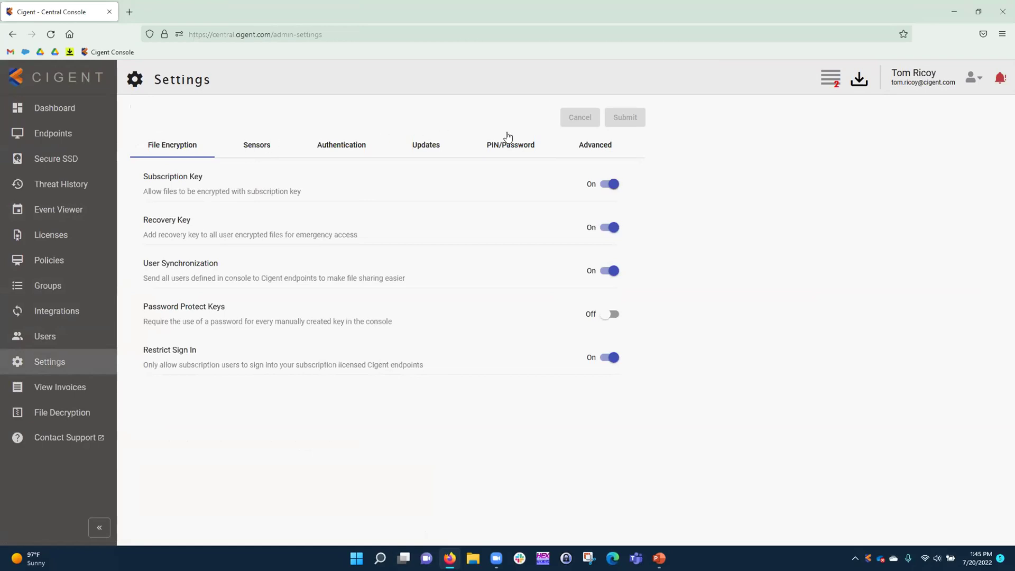
click(56, 262)
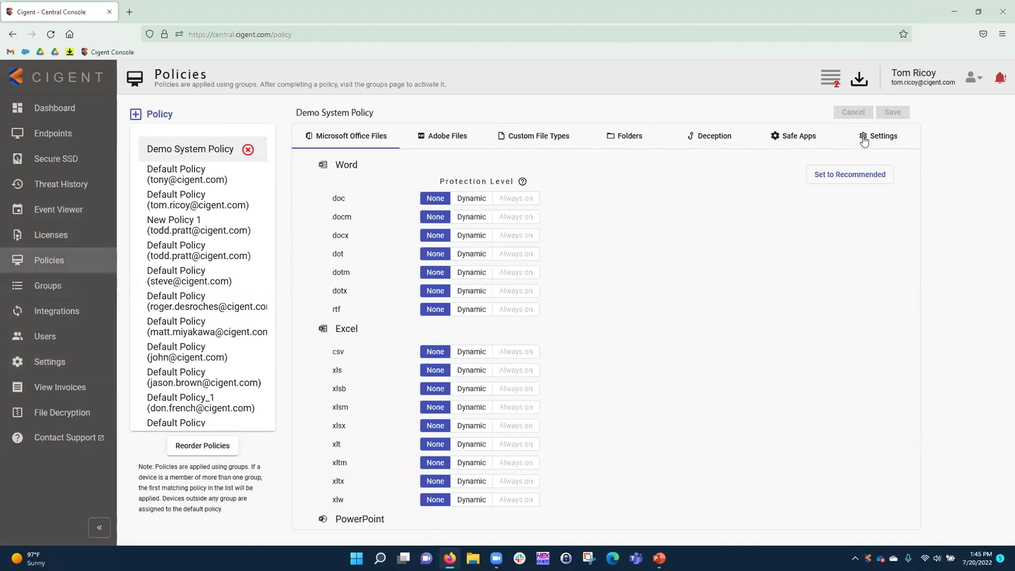
click(802, 140)
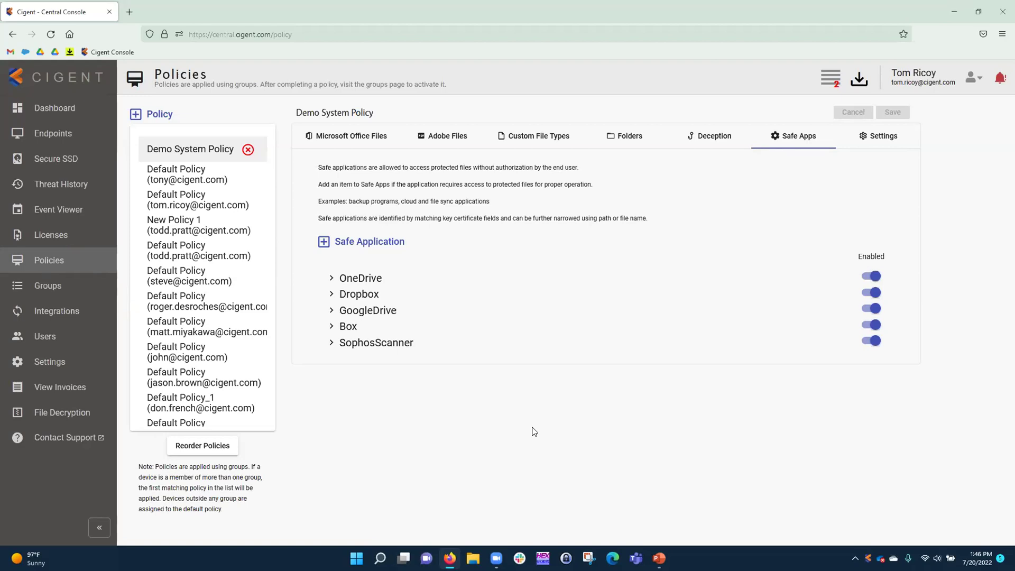
Return to the Dashboard, then open Threat History listing 982 threats
click(44, 120)
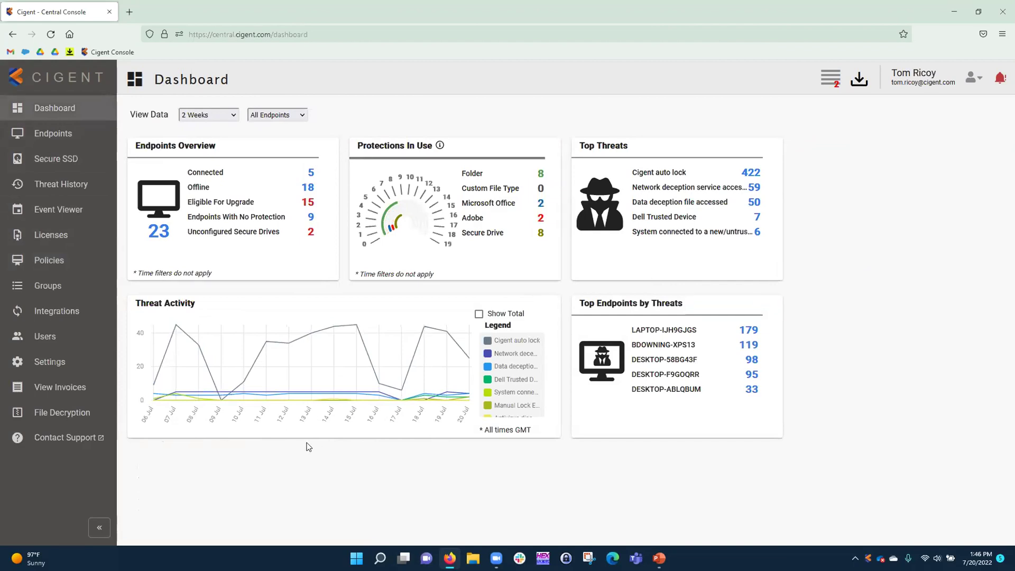
click(62, 180)
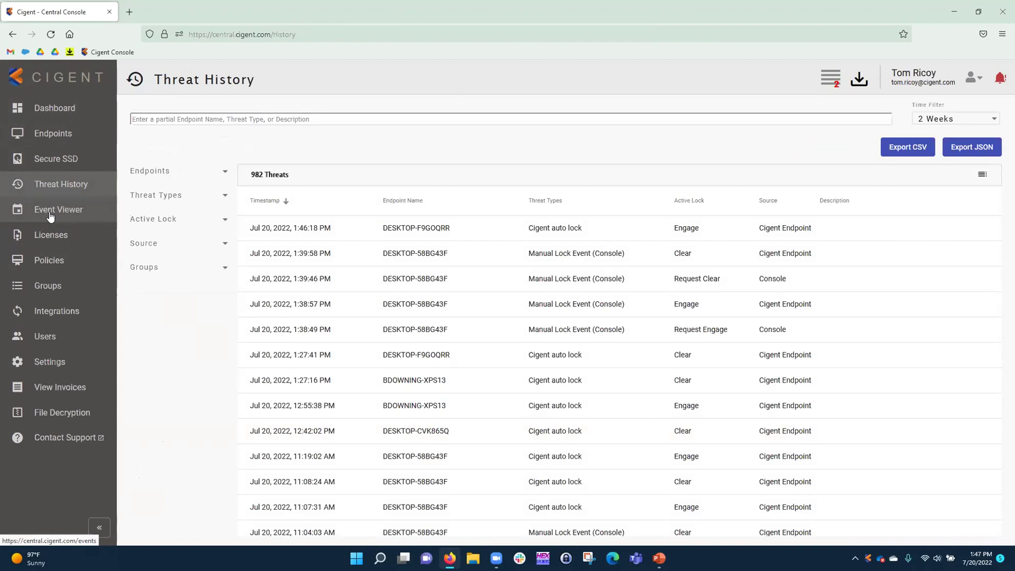
Open the Integrations page and scroll down to the Test1 API token
click(61, 312)
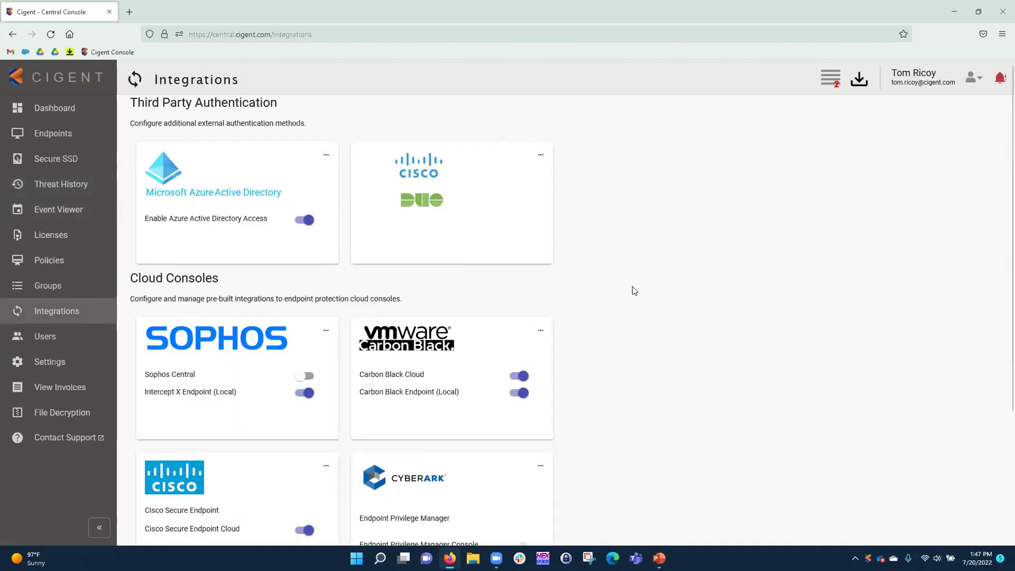
scroll(632, 287, down, 3)
scroll(637, 295, down, 1)
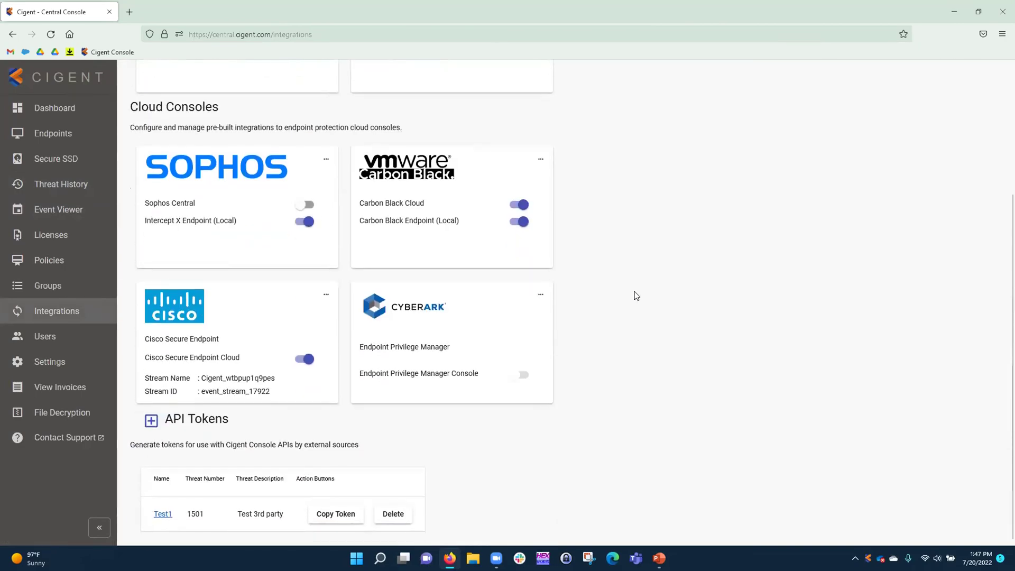